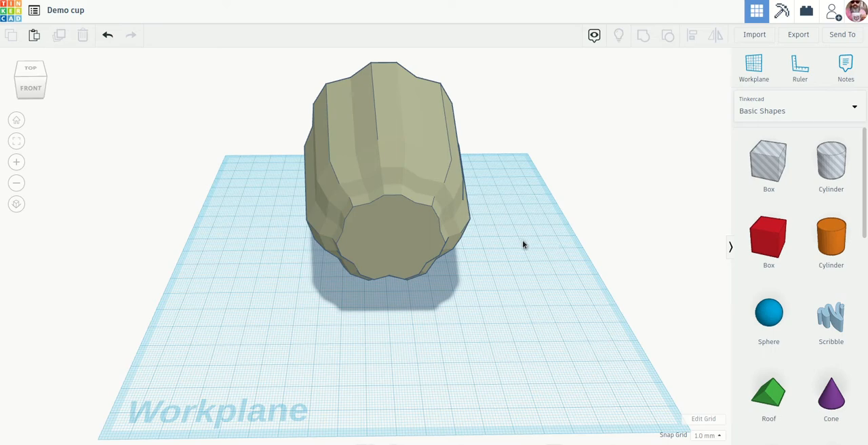
Rotate the cup by -90° so it stands upside down and raise it onto the workplane.
right_click_drag(523, 245, 406, 247)
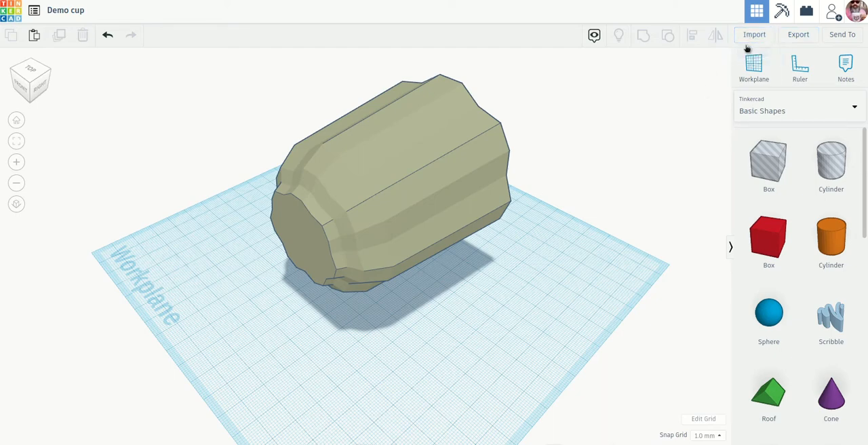
right_click_drag(578, 237, 285, 159)
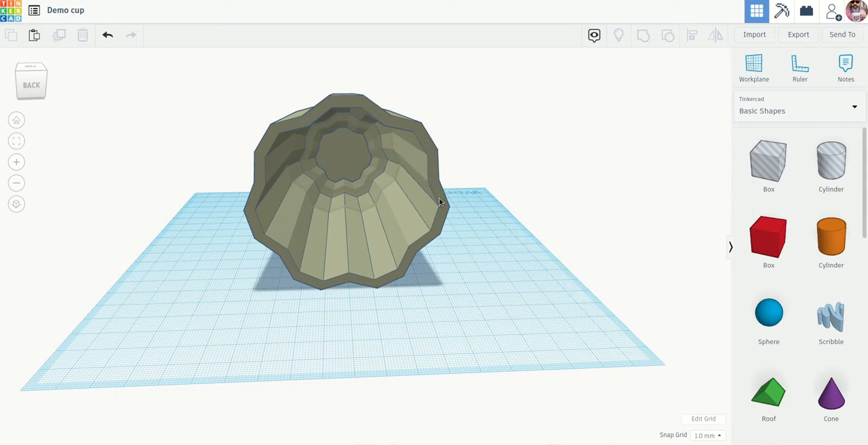
right_click_drag(464, 196, 483, 225)
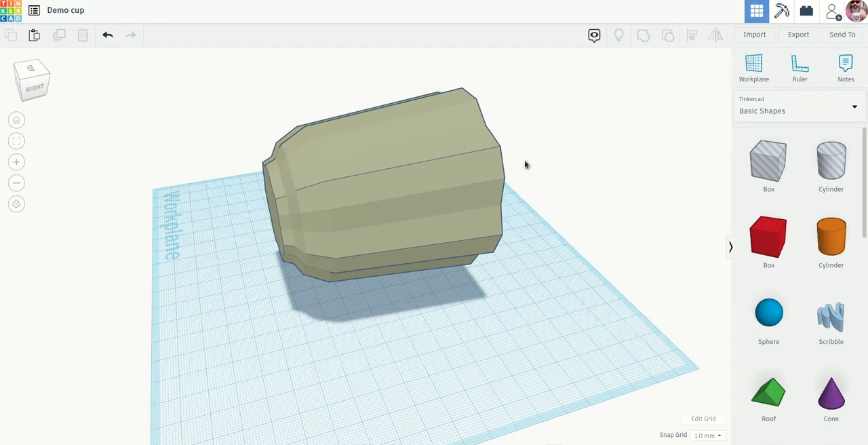
left_click(409, 169)
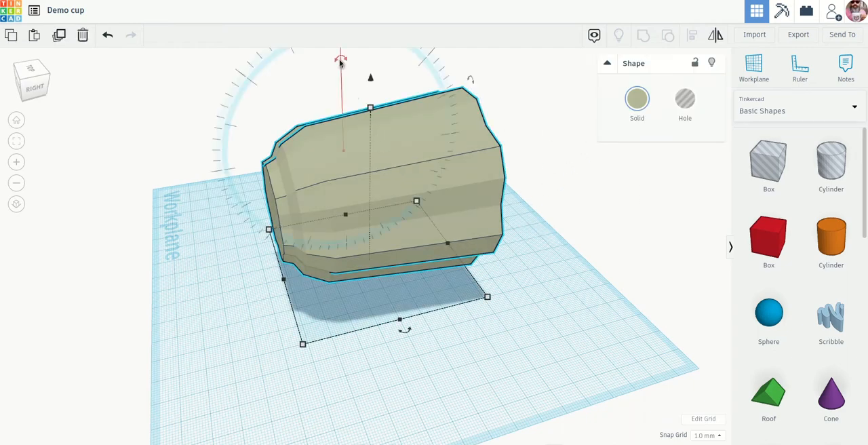
left_click_drag(341, 60, 489, 130)
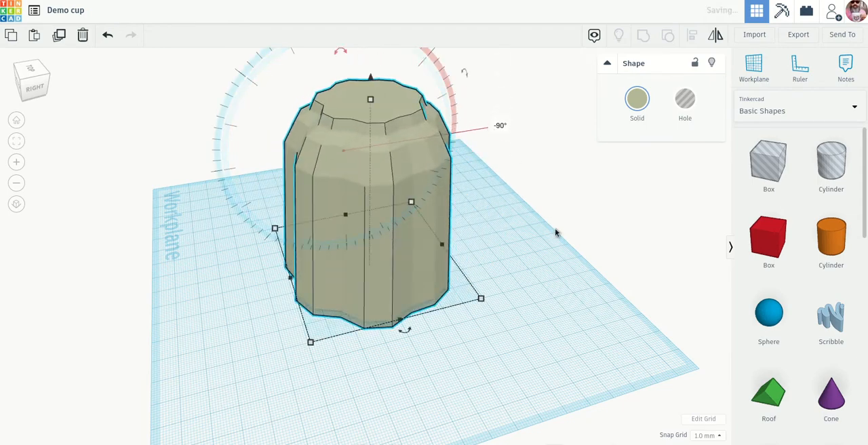
right_click_drag(557, 233, 494, 292)
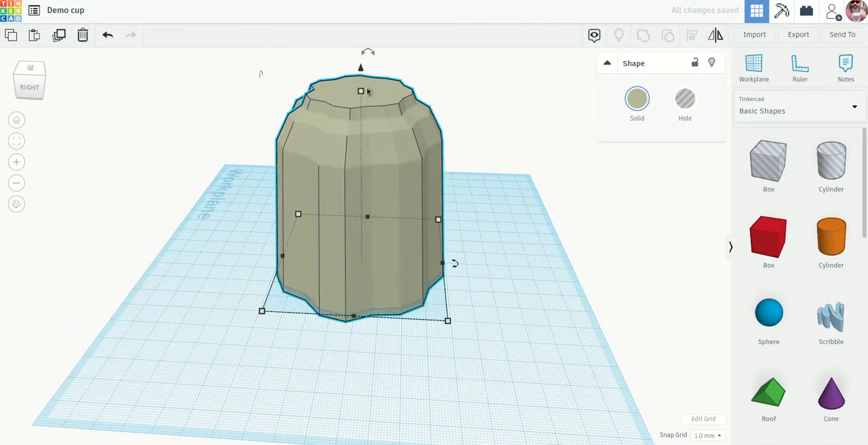
left_click_drag(361, 69, 360, 54)
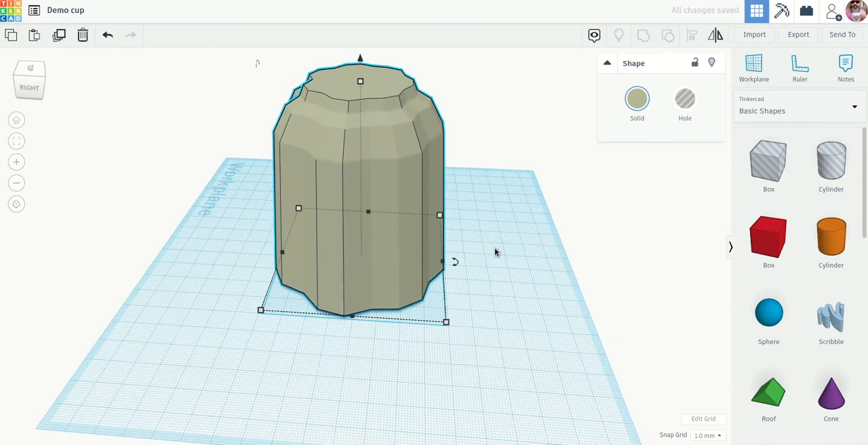
Enlarge the cup's base to about 80.87 × 83.40 mm and set its height to 88 mm.
scroll(495, 249, "down", 3)
right_click_drag(492, 228, 488, 239)
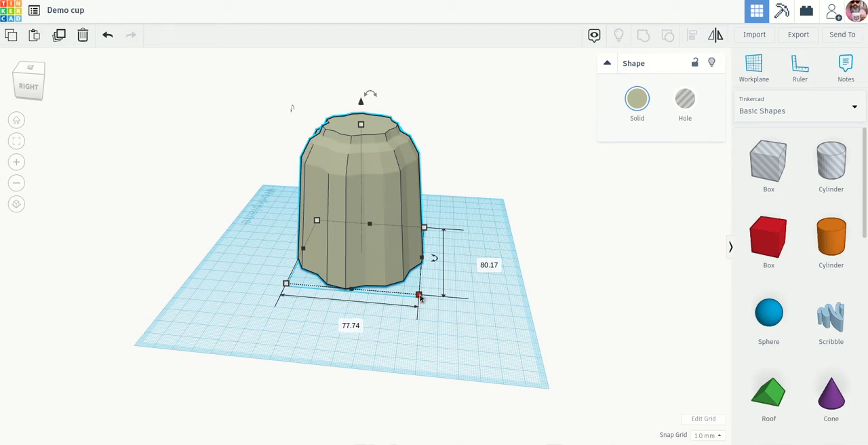
mouse_move(420, 297)
left_mouse_down()
mouse_move(446, 313)
mouse_move(397, 274)
mouse_move(448, 309)
mouse_move(415, 292)
mouse_move(438, 303)
mouse_move(426, 294)
left_mouse_up()
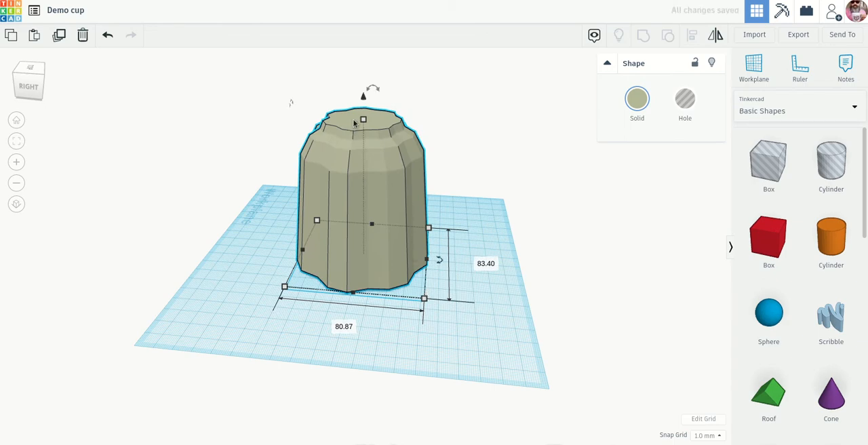
mouse_move(363, 123)
left_mouse_down()
mouse_move(363, 173)
mouse_move(371, 90)
mouse_move(382, 111)
mouse_move(378, 124)
left_mouse_up()
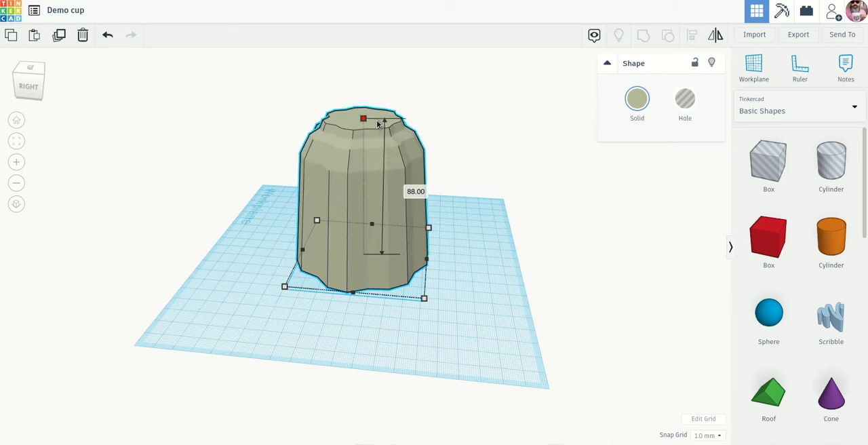
left_click(424, 299)
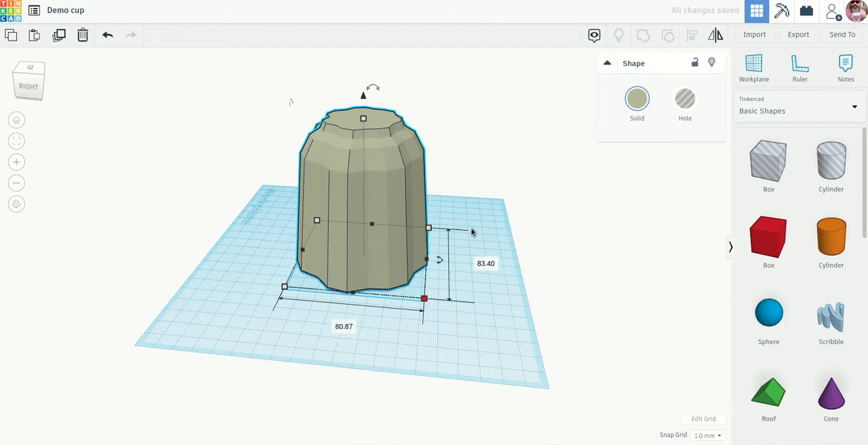
Scale the whole cup up slightly more, keeping its proportions, and deselect it.
right_click_drag(455, 287, 434, 291)
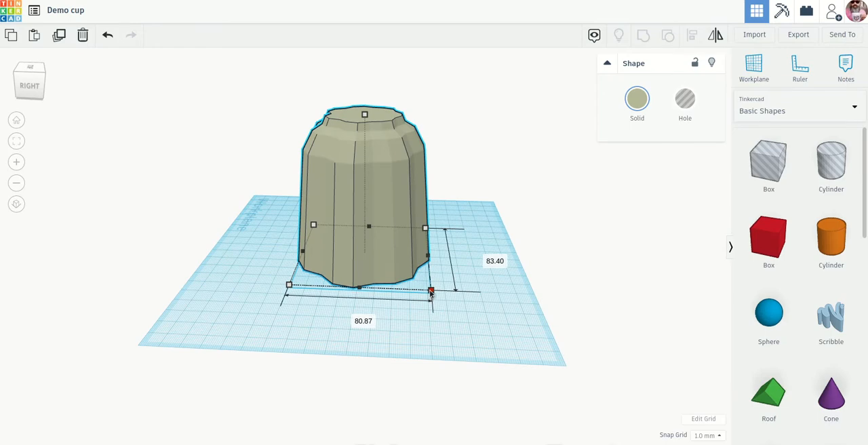
left_click_drag(434, 292, 439, 294)
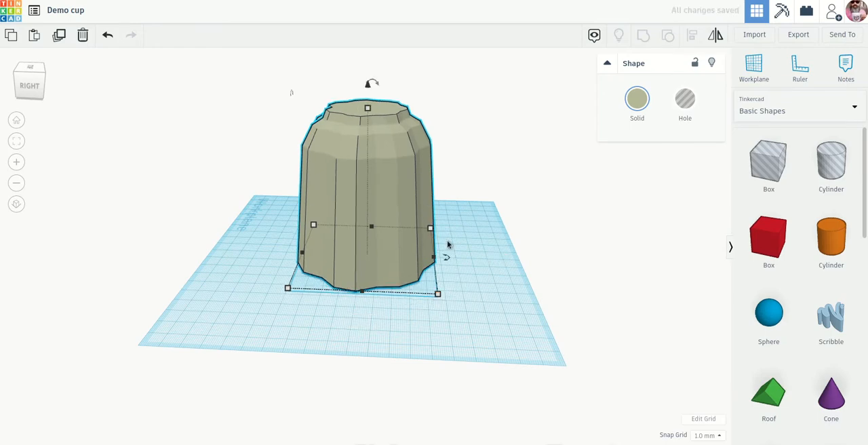
right_click_drag(435, 118, 436, 172)
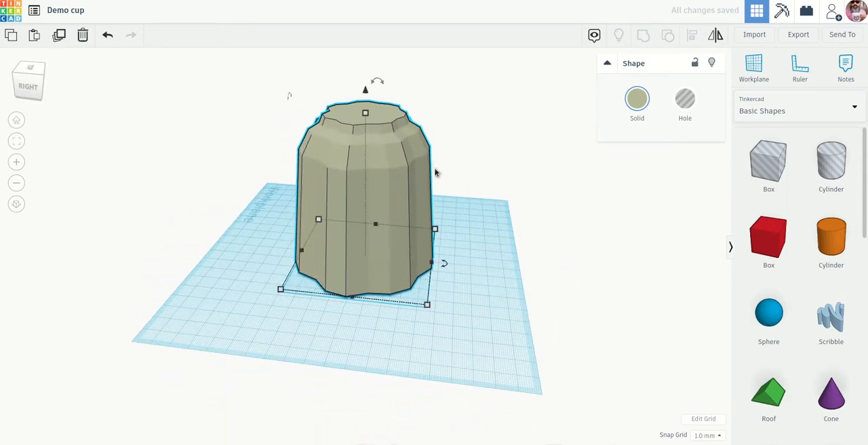
left_click(449, 253)
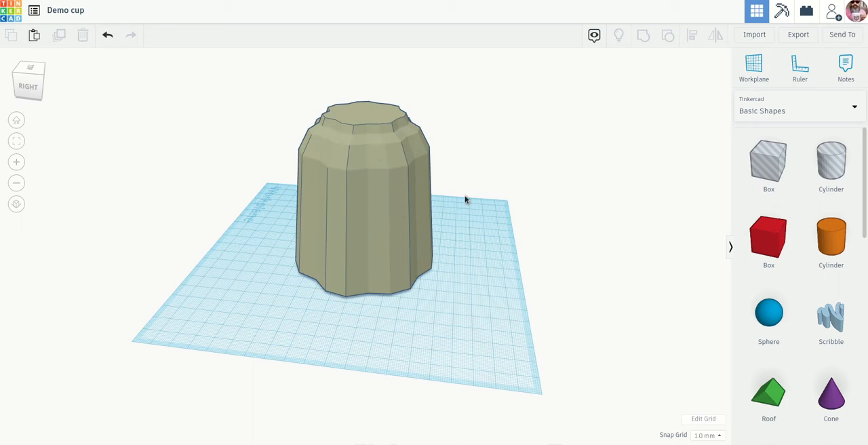
Place a solid cylinder on the workplane beside the cup and enlarge its base to about 66 × 60 mm.
right_click_drag(465, 199, 433, 249)
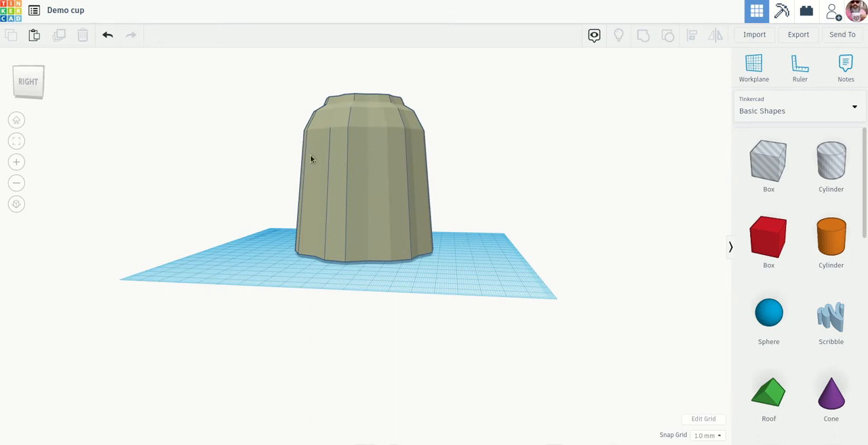
right_click_drag(457, 208, 478, 248)
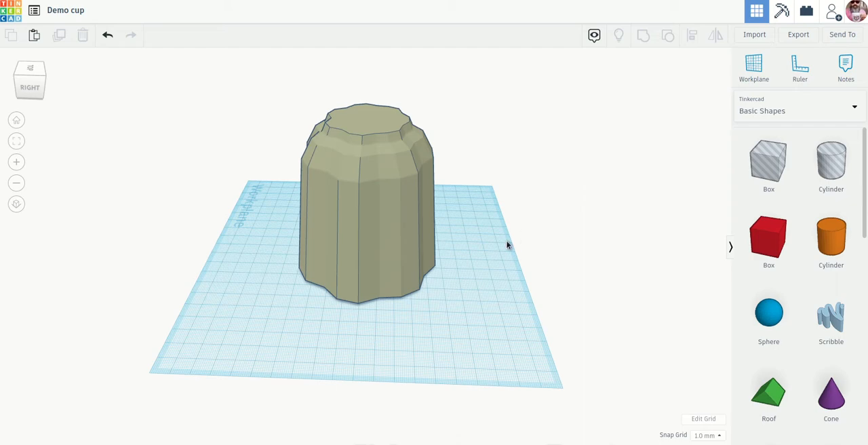
right_click_drag(486, 252, 498, 341)
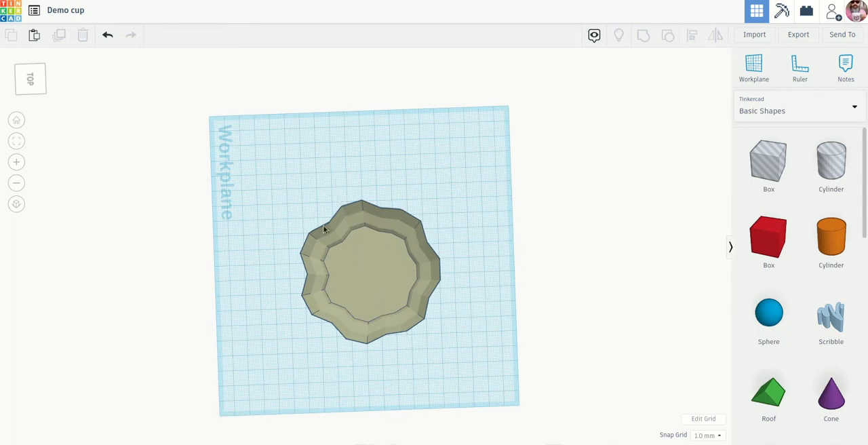
right_click_drag(426, 258, 502, 185)
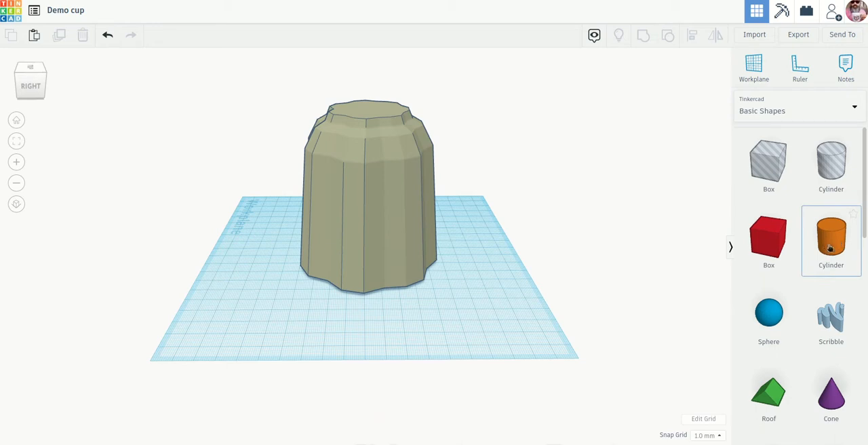
left_click_drag(831, 240, 447, 323)
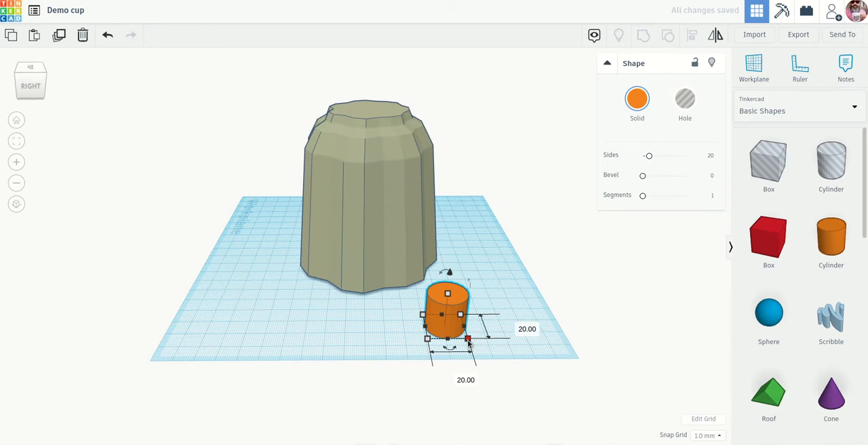
left_click_drag(468, 340, 595, 398)
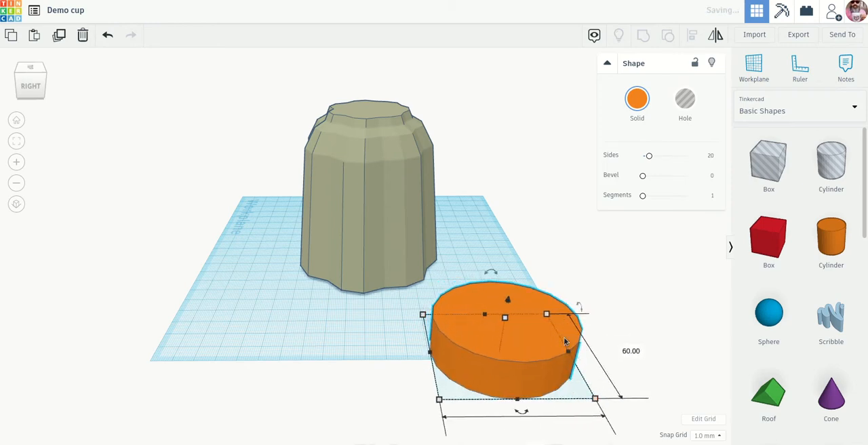
Flatten the cylinder into a thin disc and shift it closer to the cup.
right_click_drag(564, 338, 509, 337)
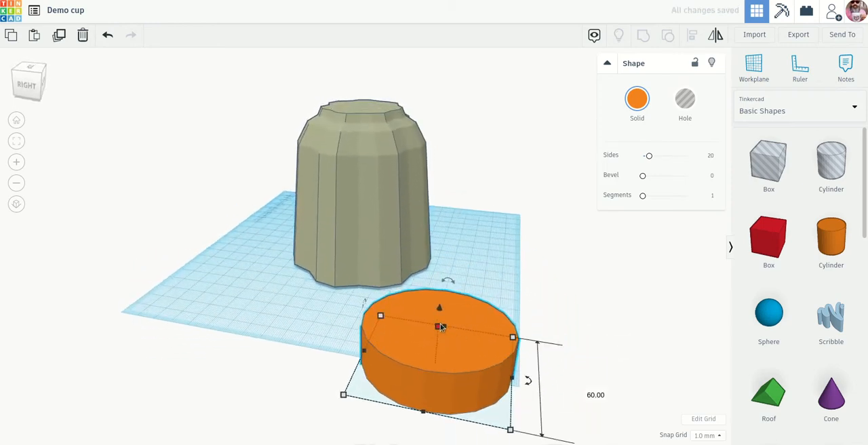
left_click_drag(441, 327, 430, 298)
left_click(497, 354)
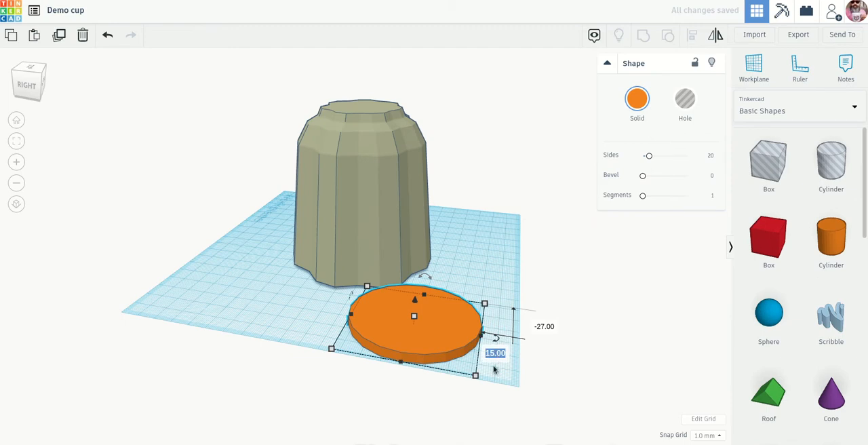
Make the disc round by setting its 60 mm side to 125 mm and enlarging the other side to match.
left_click(476, 375)
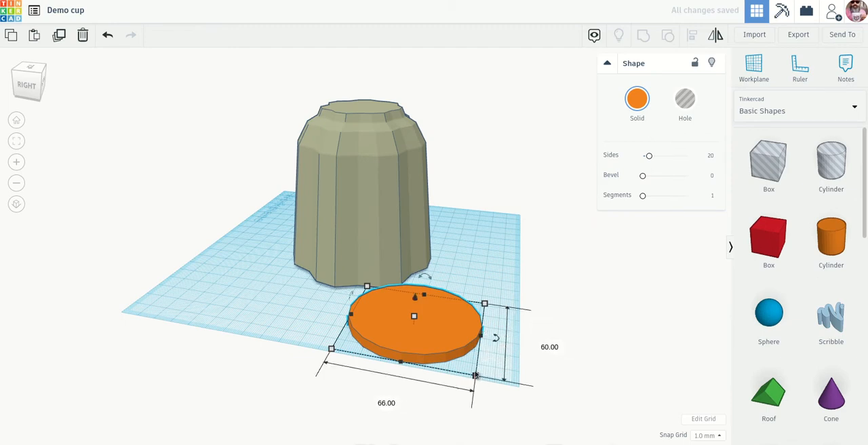
left_click(547, 348)
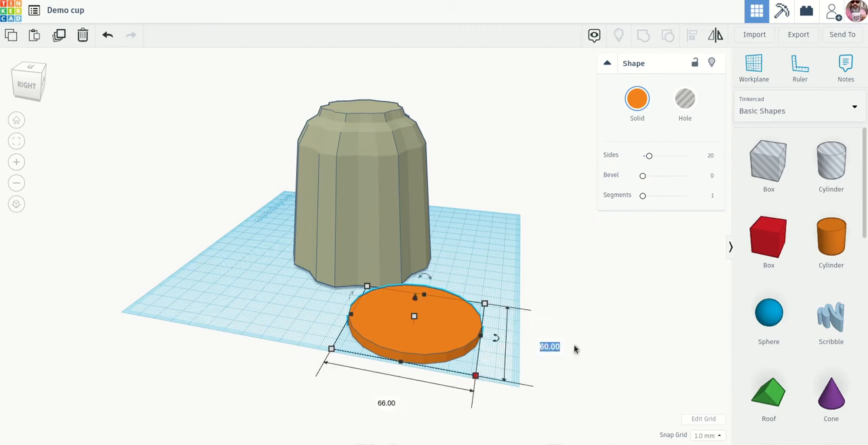
type("125")
key("Return")
right_click_drag(572, 346, 519, 367)
scroll(519, 367, "down", 2)
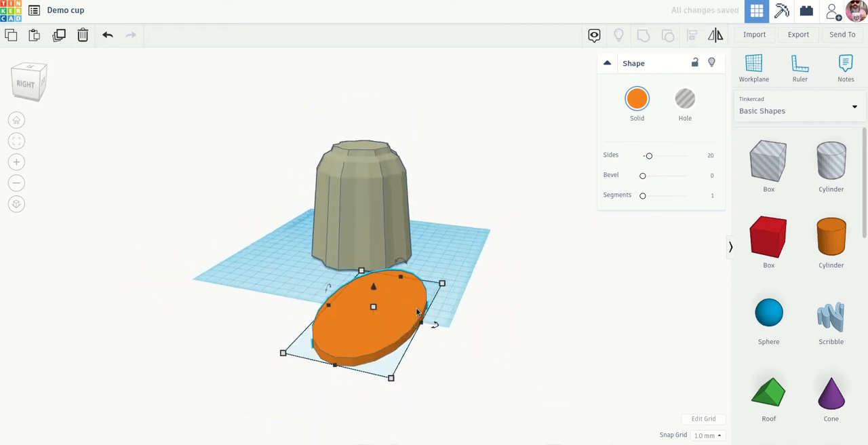
mouse_move(284, 353)
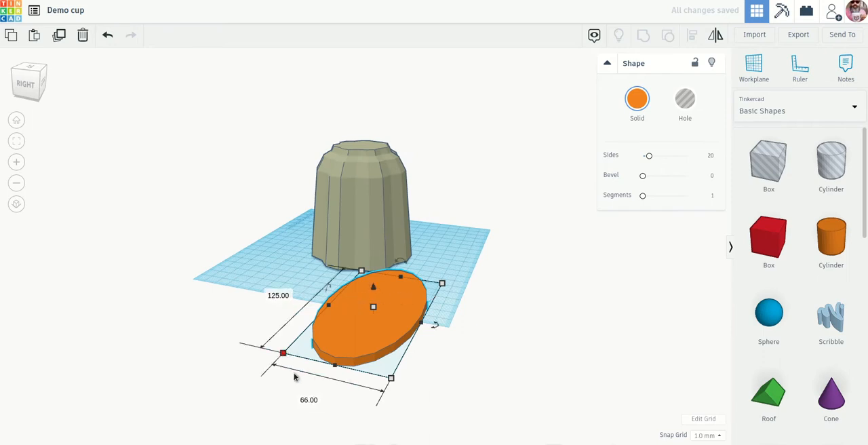
left_click(309, 399)
type("125")
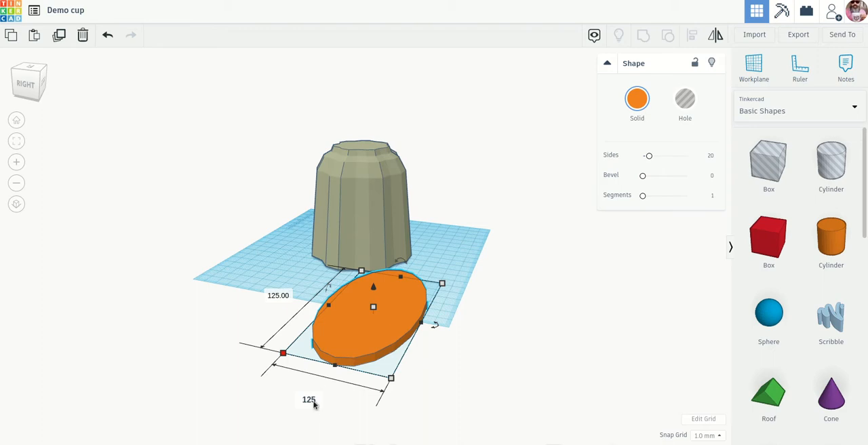
key("Return")
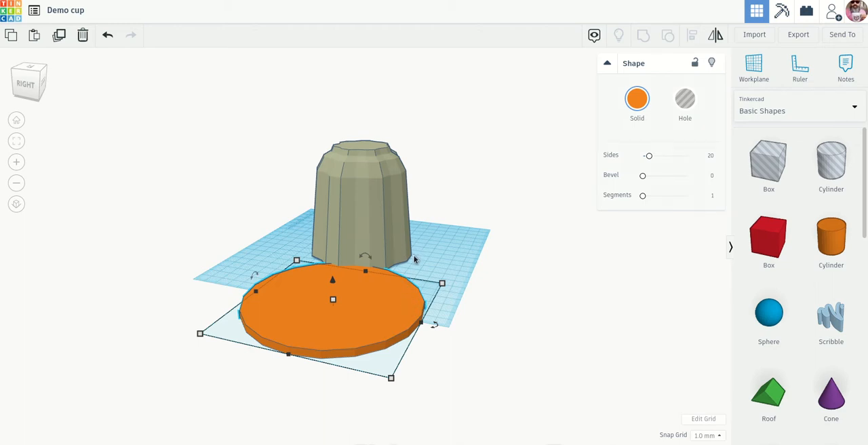
Move the disc beneath the cup so it forms a rim all around the cup, and deselect it.
left_click_drag(380, 329, 401, 266)
right_click_drag(449, 289, 463, 319)
scroll(462, 321, "up", 3)
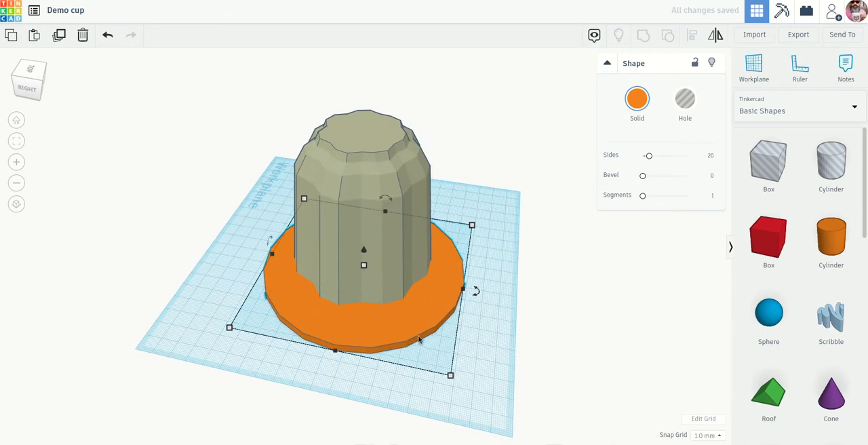
left_click(419, 388)
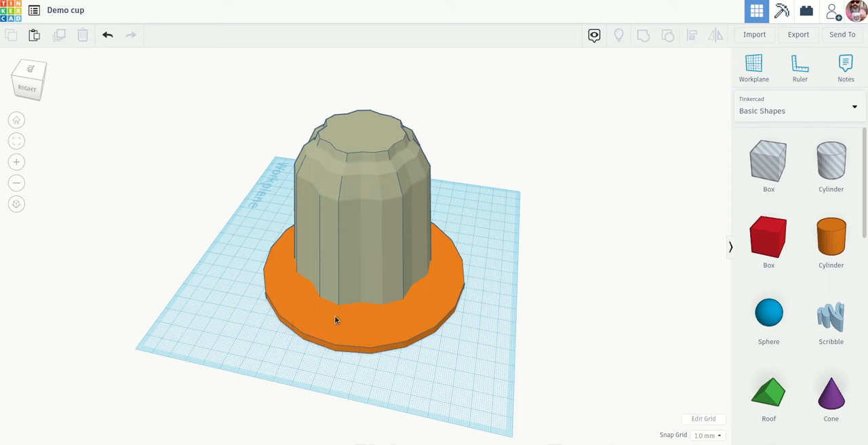
Smooth the orange disc's edge by raising its number of sides to 64.
left_click(421, 310)
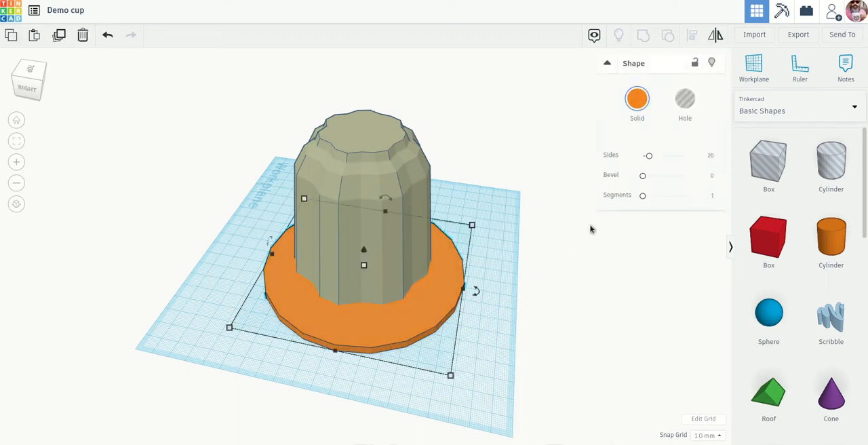
left_click_drag(648, 159, 703, 156)
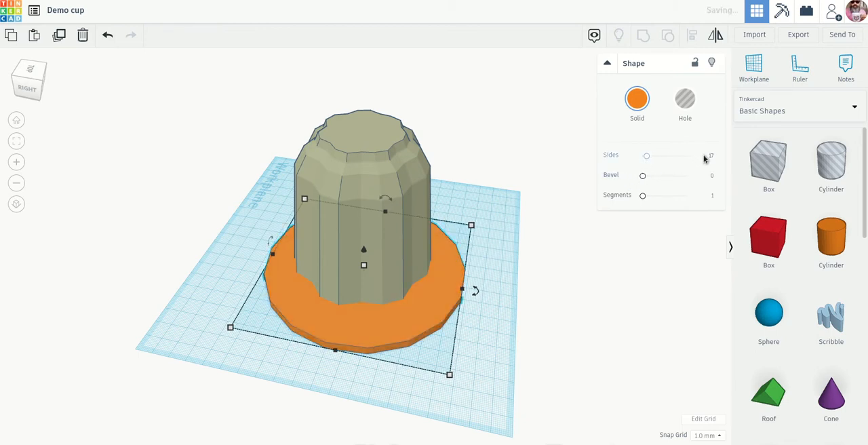
left_click_drag(647, 159, 686, 155)
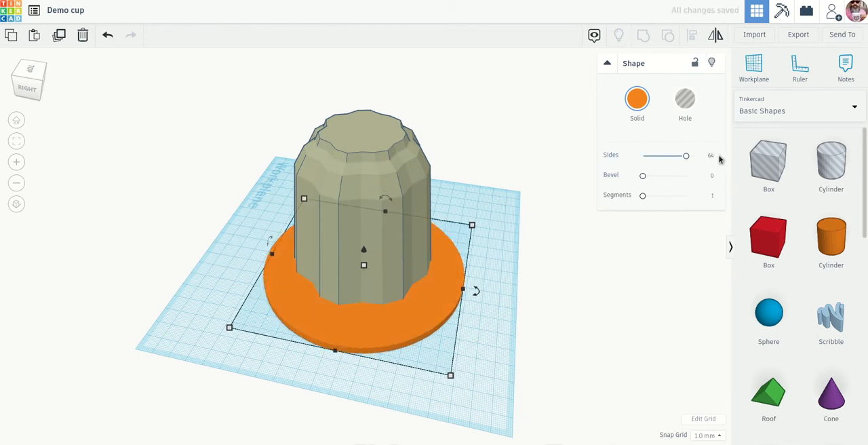
scroll(434, 340, "up", 5)
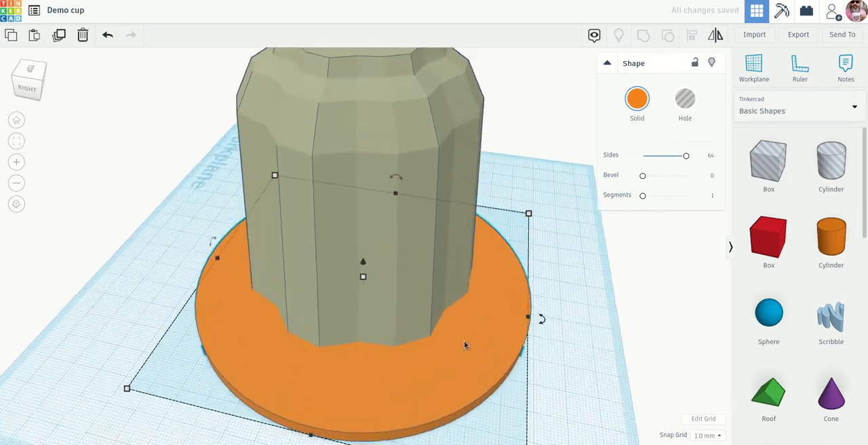
scroll(448, 326, "down", 3)
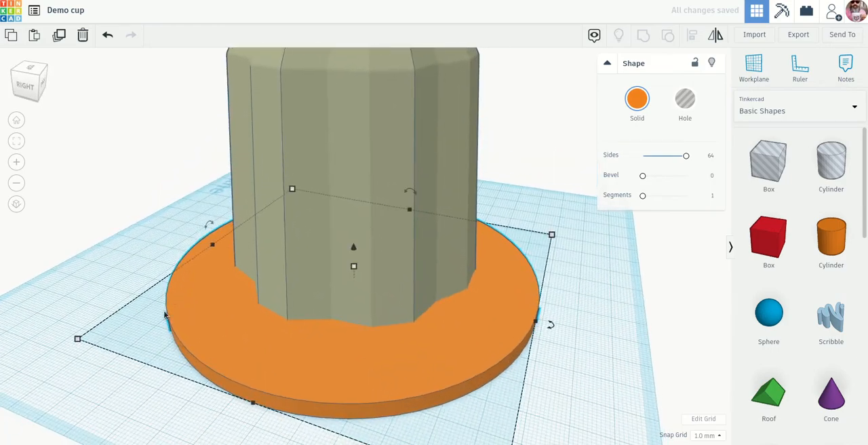
Select the cup and the disc, align their centres along both horizontal directions, and clear the selection.
scroll(529, 341, "down", 2)
right_click_drag(529, 340, 541, 360)
left_click(532, 377)
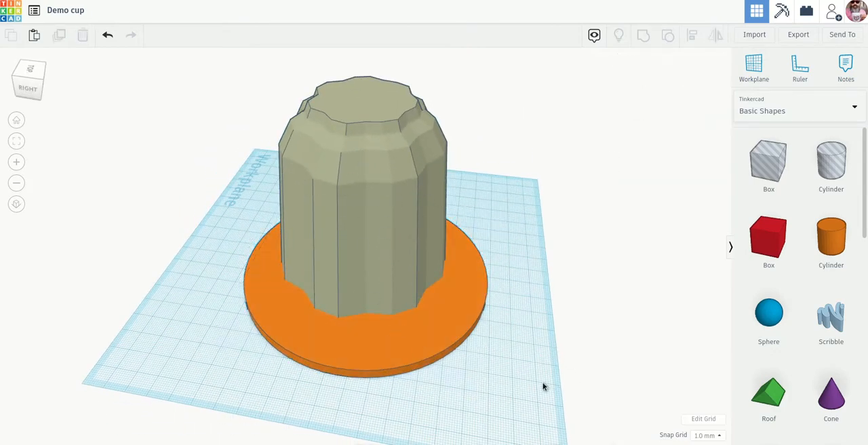
left_click_drag(557, 397, 171, 74)
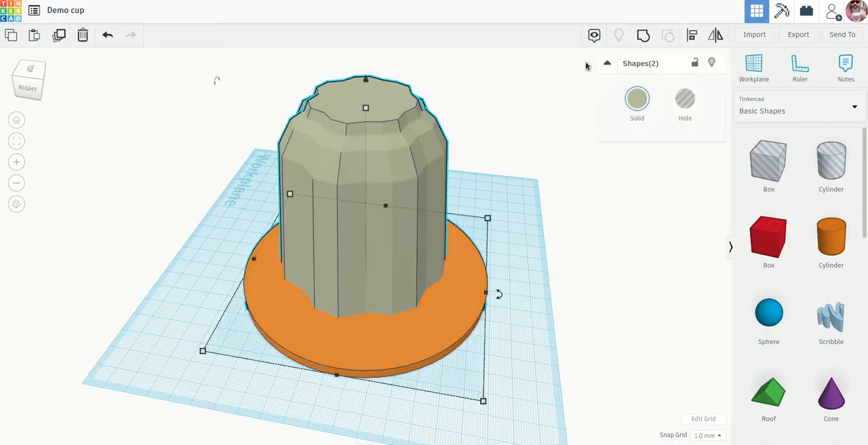
left_click(692, 39)
mouse_move(518, 428)
right_mouse_down()
mouse_move(542, 437)
mouse_move(516, 424)
right_mouse_up()
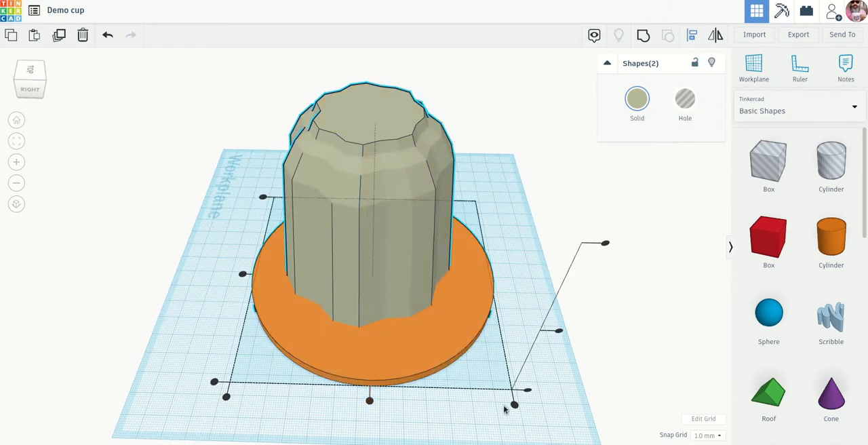
mouse_move(514, 407)
mouse_move(216, 384)
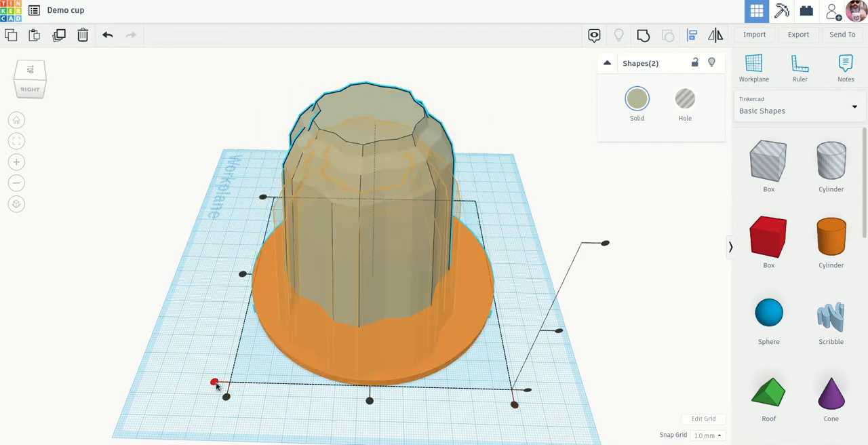
left_click(370, 402)
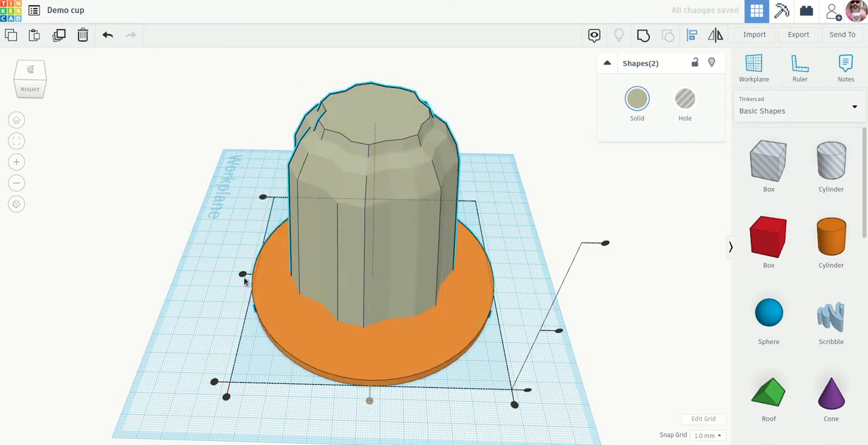
left_click(243, 276)
right_click_drag(562, 380, 579, 443)
scroll(531, 398, "down", 3)
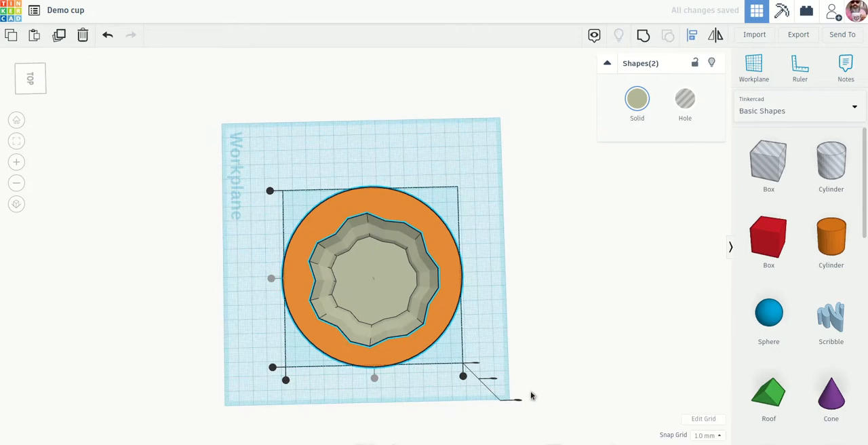
left_click(484, 329)
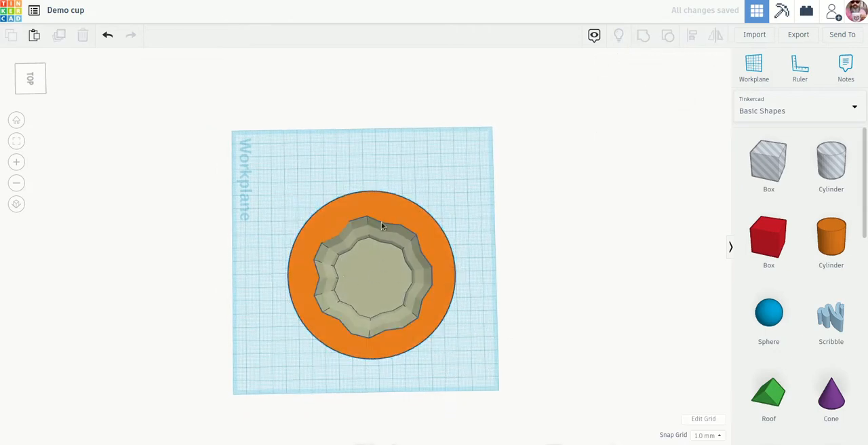
Inspect how the cup sits on the disc from above and from the side.
left_click_drag(471, 263, 458, 220)
right_click_drag(473, 240, 448, 168)
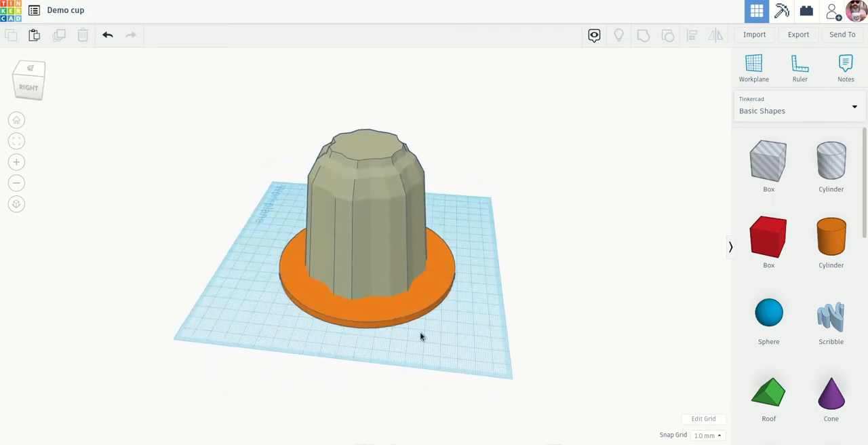
right_click_drag(437, 360, 417, 326)
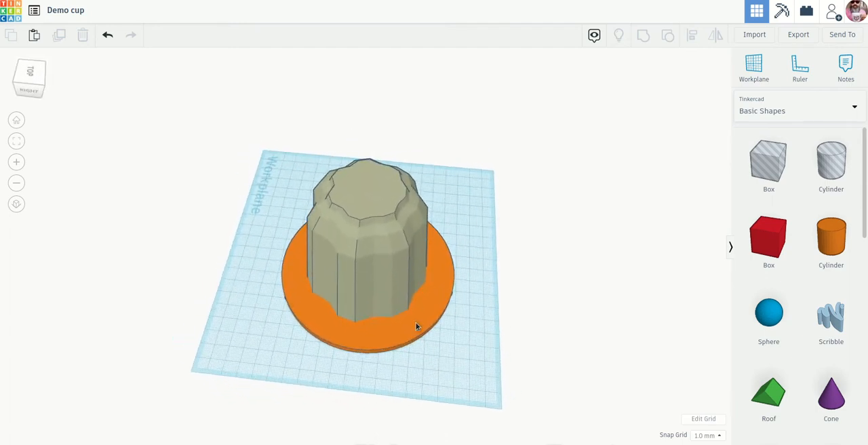
left_click(414, 315)
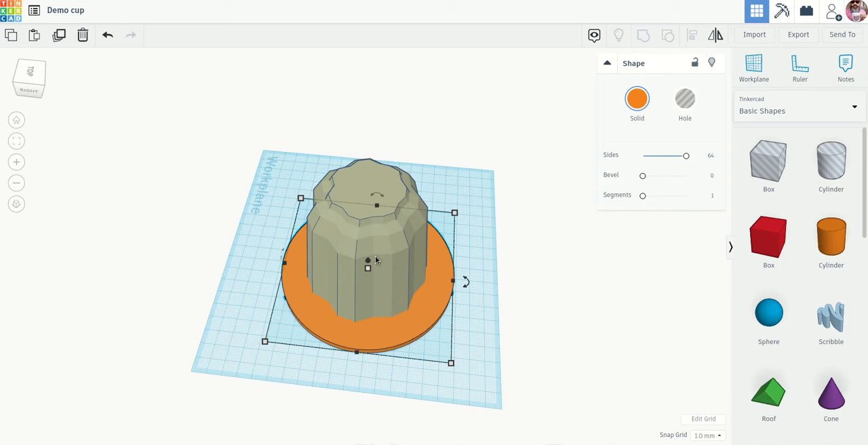
right_click_drag(386, 275, 417, 290)
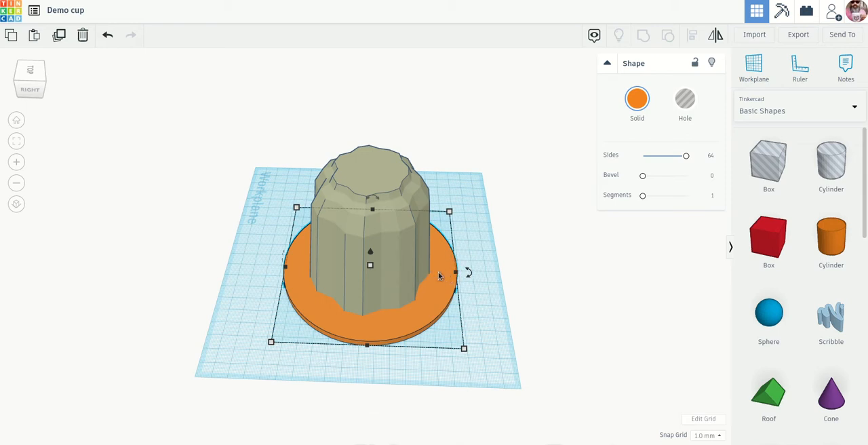
right_click_drag(492, 297, 461, 306)
scroll(487, 292, "up", 5)
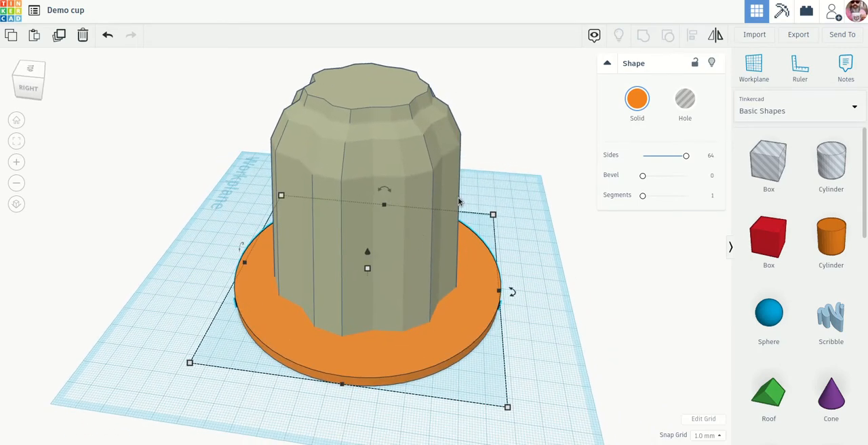
scroll(458, 202, "down", 3)
right_click_drag(482, 206, 475, 196)
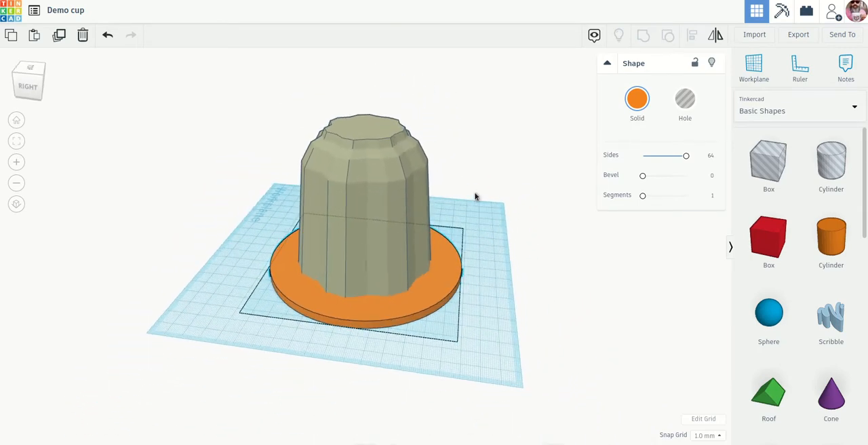
Adjust the cup's vertical position so its open end sits within the disc, and check the disc's underside.
left_click(358, 146)
left_click_drag(365, 100, 366, 130)
right_click_drag(591, 224, 622, 279)
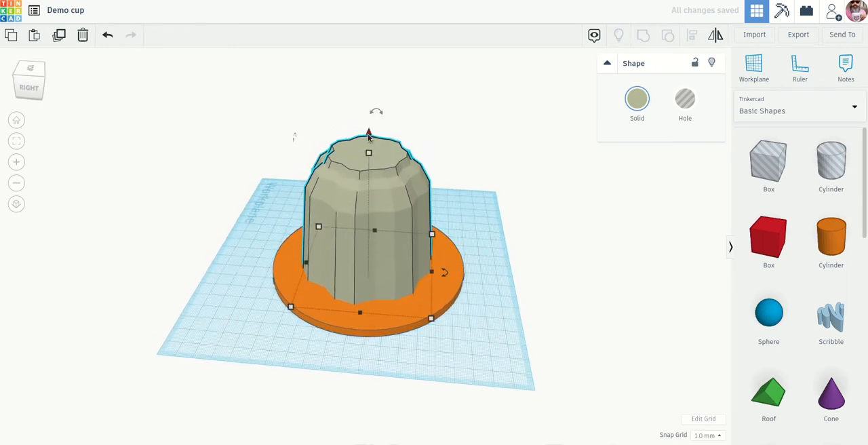
left_click_drag(368, 133, 369, 109)
right_click_drag(436, 142, 430, 116)
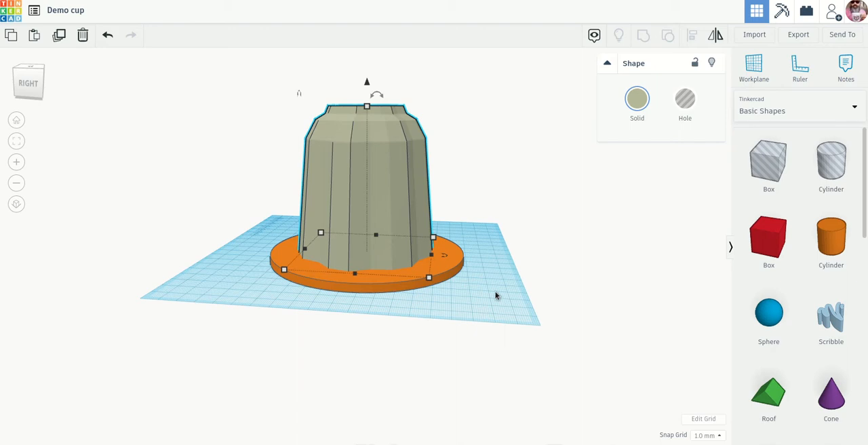
scroll(496, 350, "up", 3)
scroll(502, 345, "down", 3)
right_click_drag(422, 281, 345, 240)
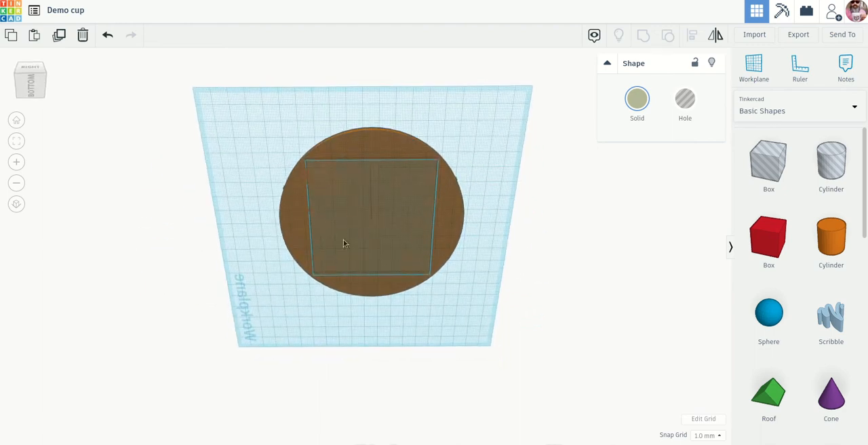
left_click(333, 219)
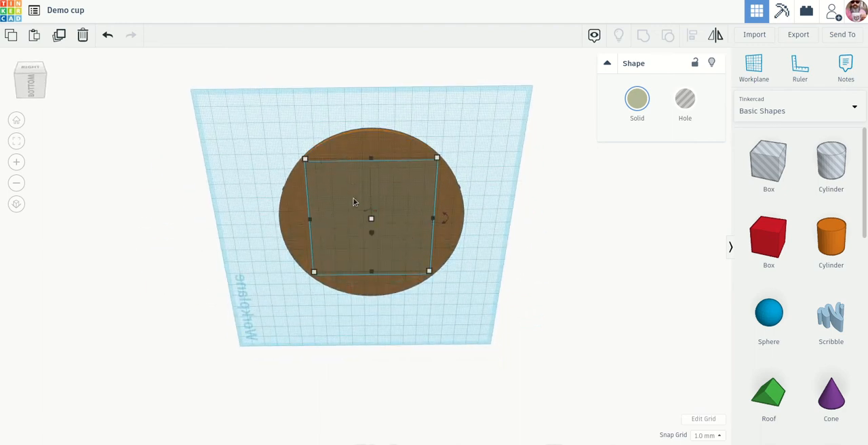
right_click_drag(478, 235, 469, 394)
left_click(512, 317)
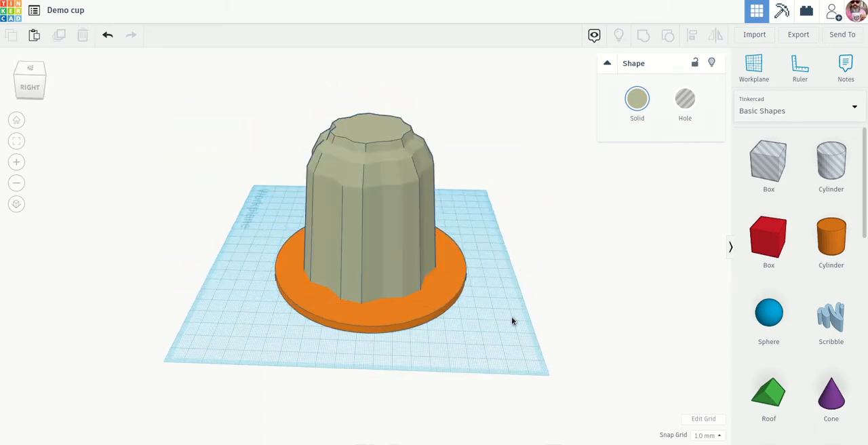
Group the cup and disc into one shape, turn it over so the disc faces up, and deselect it.
left_click_drag(502, 350, 169, 103)
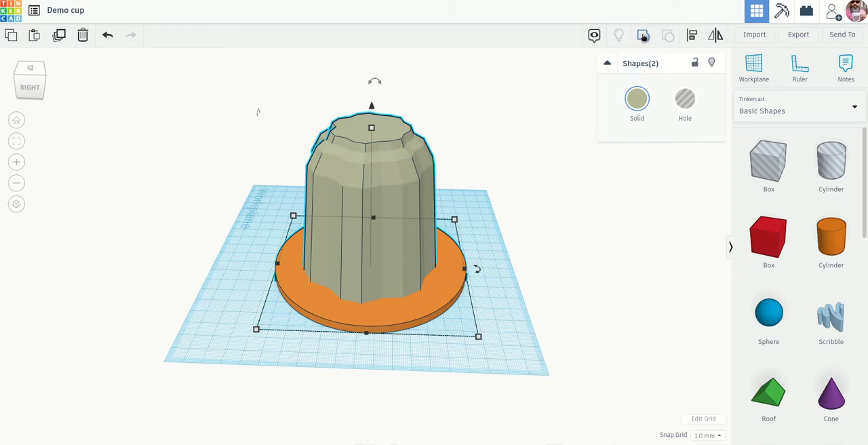
left_click(643, 39)
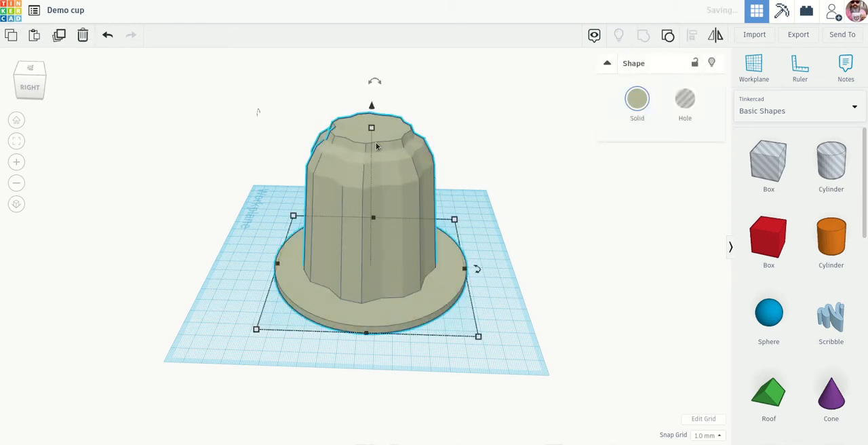
left_click_drag(378, 90, 372, 304)
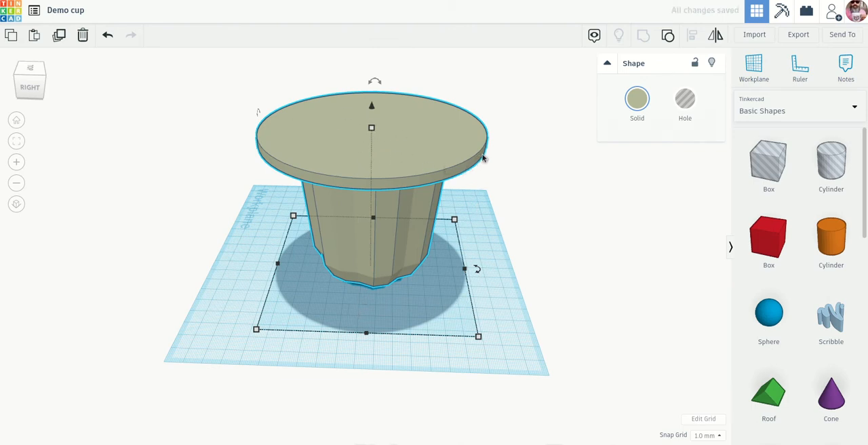
right_click_drag(521, 175, 513, 218)
scroll(512, 216, "up", 2)
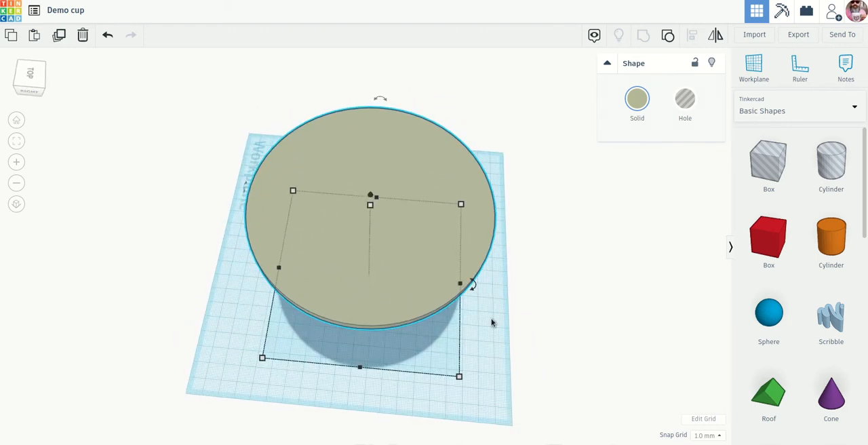
left_click(498, 314)
Add a cylinder as a hole and move it onto the disc's top surface, a little off centre.
left_click_drag(837, 245, 402, 381)
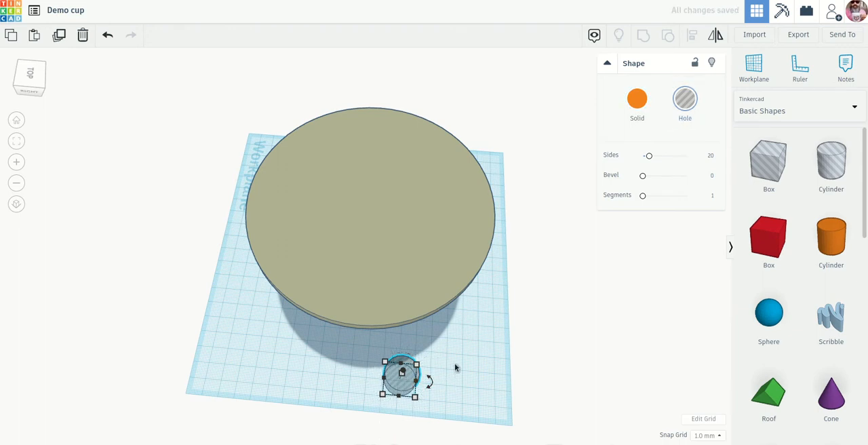
right_click_drag(455, 367, 403, 314)
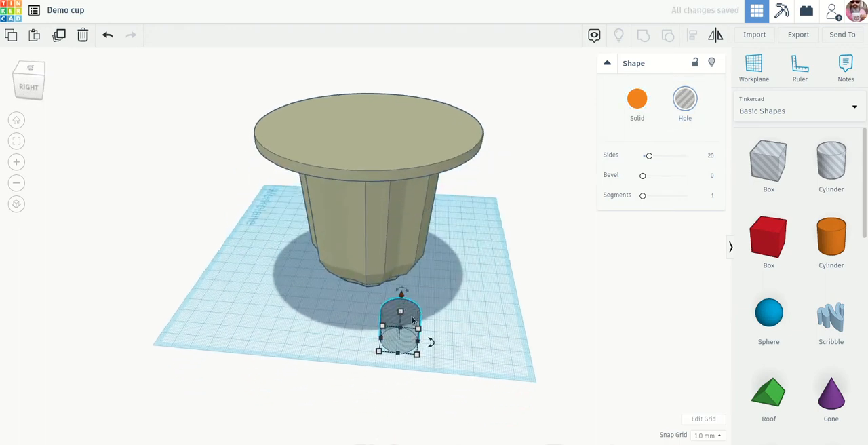
left_click_drag(413, 320, 346, 129)
right_click_drag(542, 207, 549, 245)
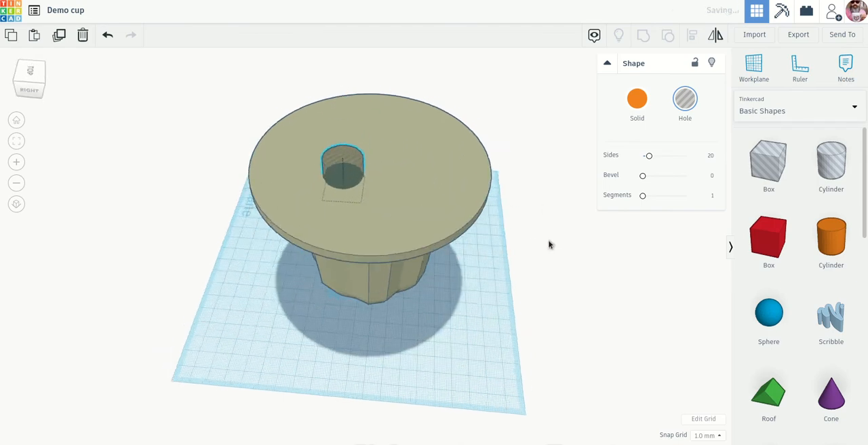
scroll(393, 200, "up", 4)
right_click_drag(398, 196, 409, 233)
left_click_drag(376, 214, 376, 215)
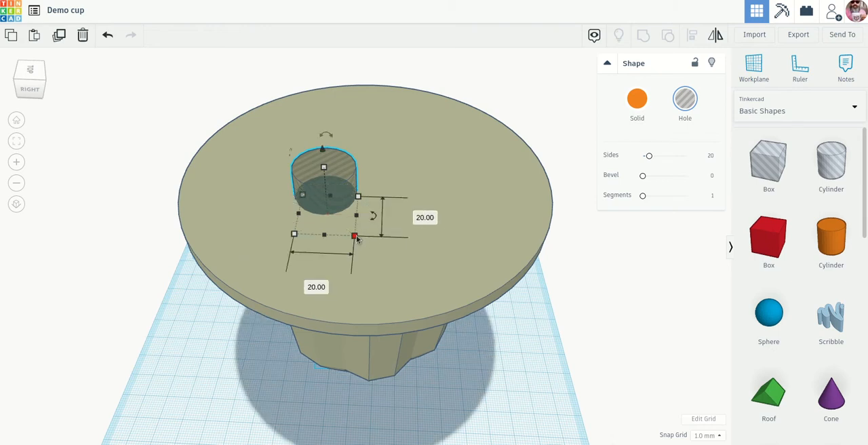
Enlarge the cylindrical hole uniformly to about 25 mm and reduce its height to 19 mm.
left_click_drag(355, 237, 370, 248)
right_click_drag(410, 247, 395, 230)
mouse_move(333, 198)
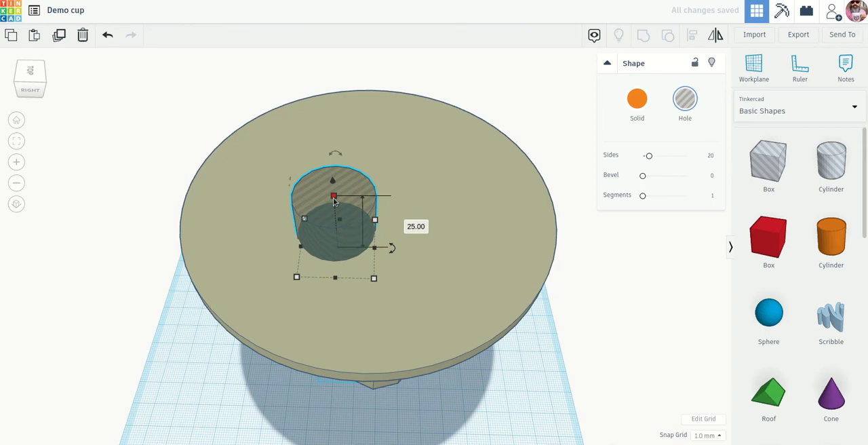
left_click_drag(333, 200, 343, 215)
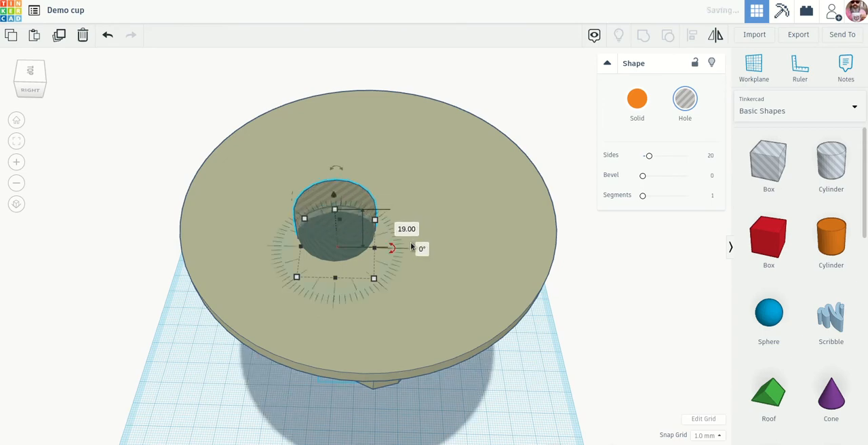
right_click_drag(410, 242, 346, 220)
left_click(397, 211)
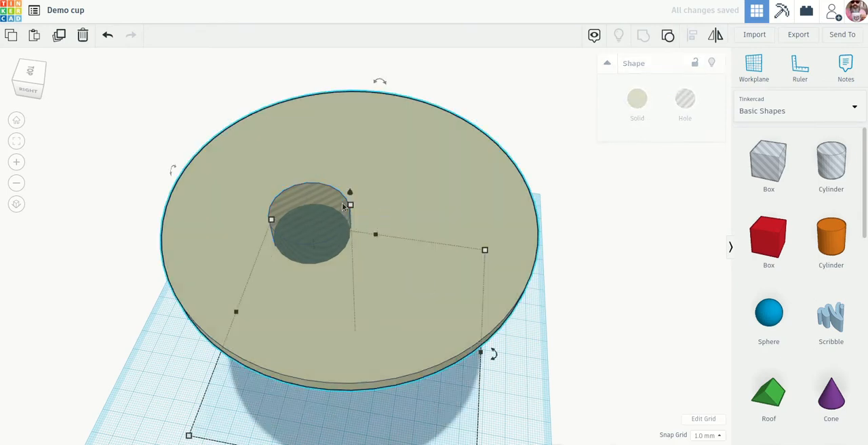
Duplicate the cylindrical hole and place the copy beside the original on top of the disc.
left_click(320, 208)
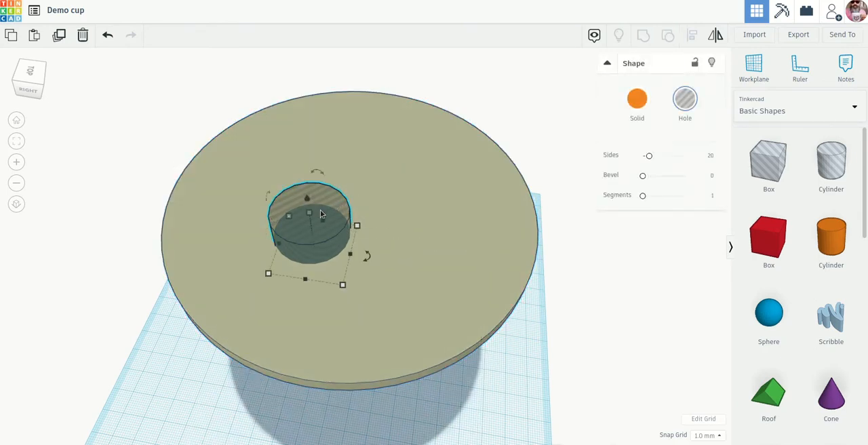
key("Delete")
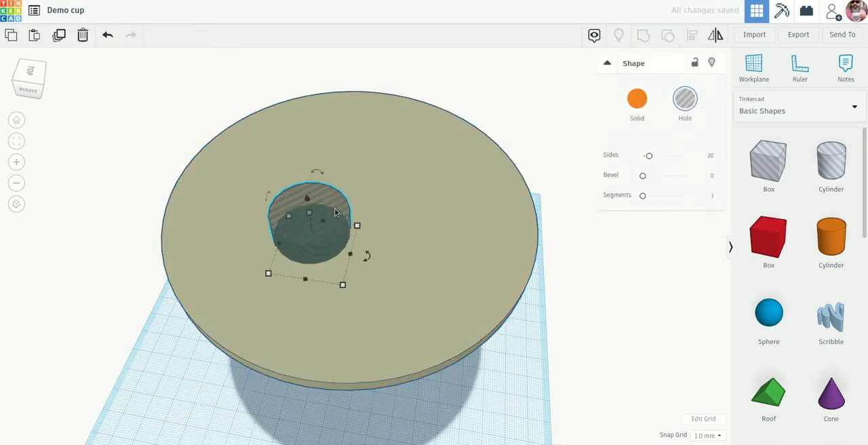
left_click_drag(334, 212, 435, 181, "alt")
right_click_drag(570, 239, 565, 279)
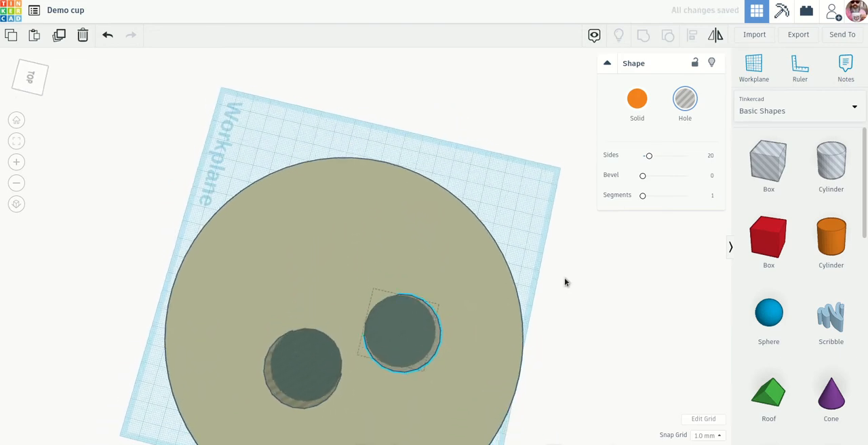
scroll(566, 281, "down", 5)
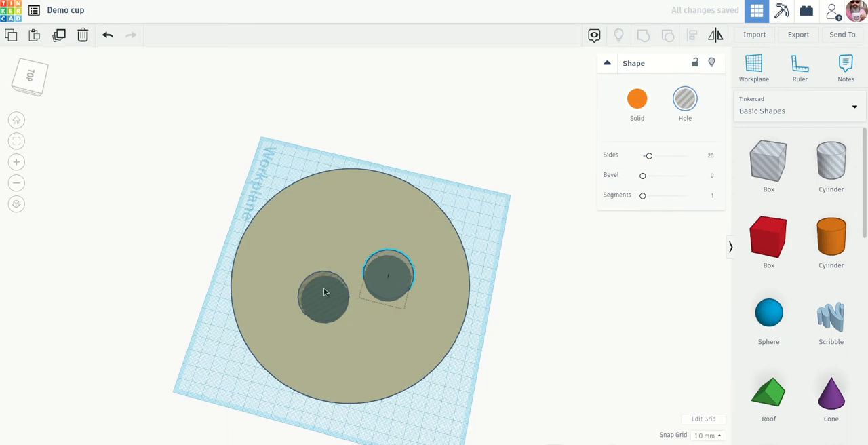
Shift both cylindrical holes sideways to centre the pair on the disc, moving the second one 4 mm.
left_click_drag(324, 291, 318, 292)
left_click_drag(383, 285, 375, 282)
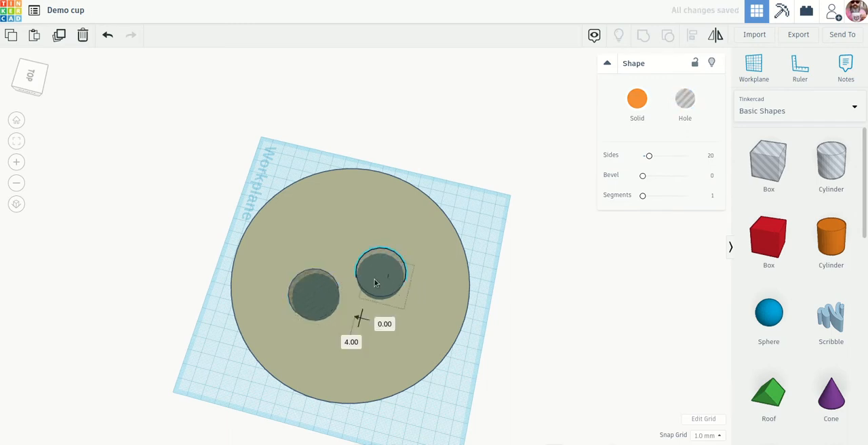
right_click_drag(454, 321, 500, 249)
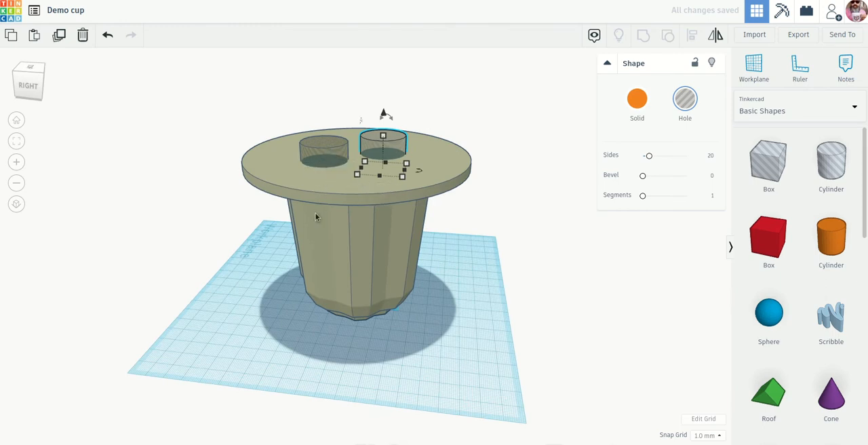
Stretch the first cylindrical hole much taller and lower it 34 mm, to 31 mm above the workplane.
left_click(325, 144)
left_click_drag(325, 145, 323, 76)
mouse_move(328, 106)
left_mouse_down()
mouse_move(340, 144)
mouse_move(328, 103)
left_mouse_up()
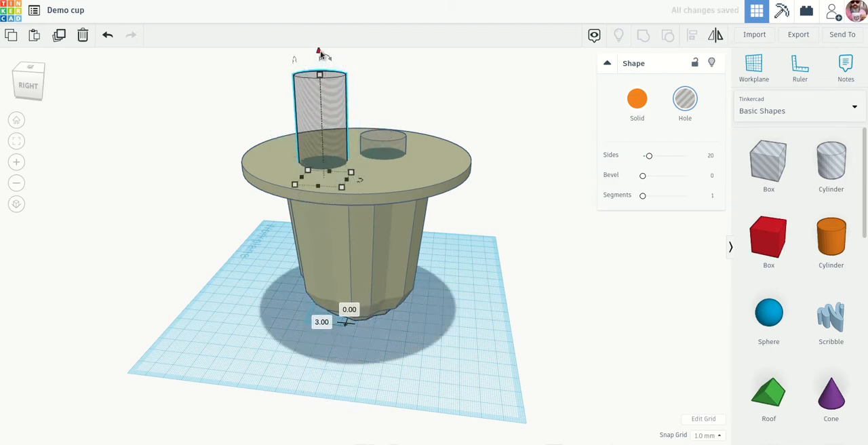
left_click_drag(322, 56, 311, 118)
left_click_drag(321, 145, 325, 75)
scroll(331, 185, "down", 3)
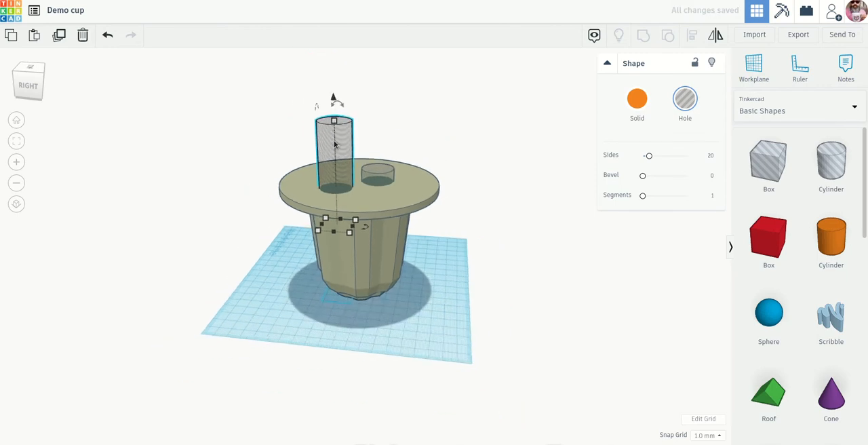
left_click_drag(334, 101, 330, 118)
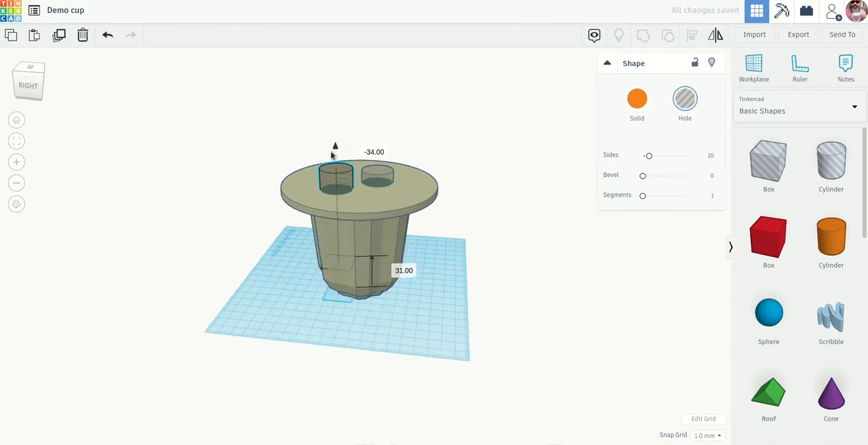
Shorten the first cylindrical hole to about 9 mm and move it 7 mm and 2 mm sideways and 62 mm up into the disc.
left_click_drag(344, 173, 337, 173)
right_click_drag(343, 177, 603, 285)
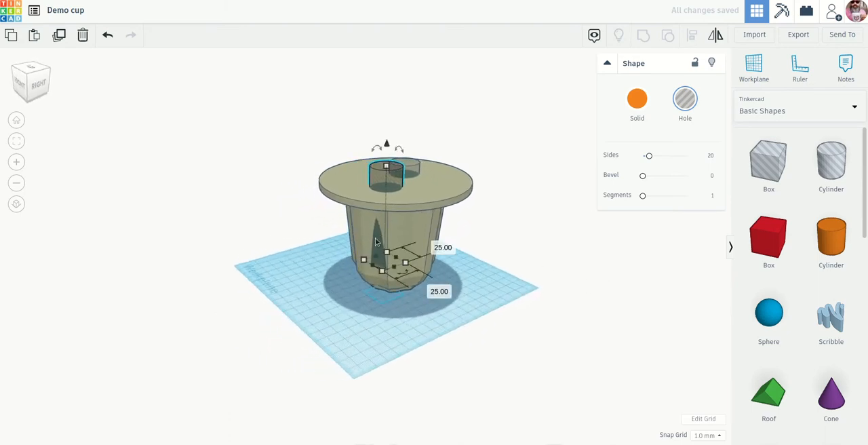
scroll(378, 253, "up", 4)
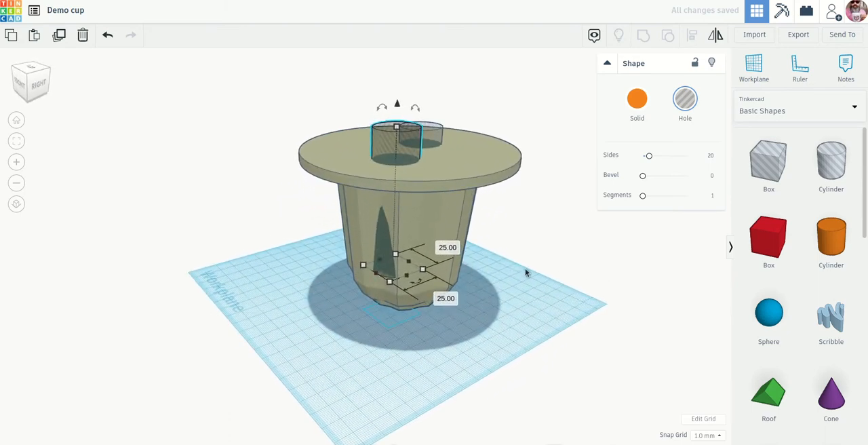
left_click_drag(397, 128, 374, 226)
left_click_drag(375, 269, 375, 269)
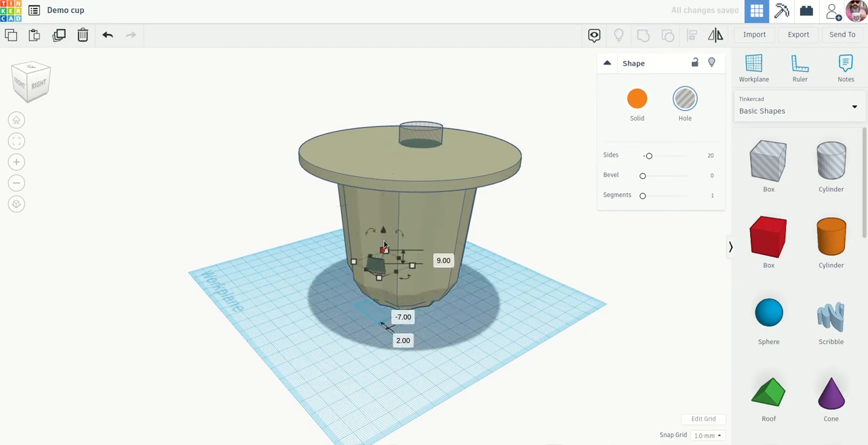
left_click_drag(383, 222, 373, 116)
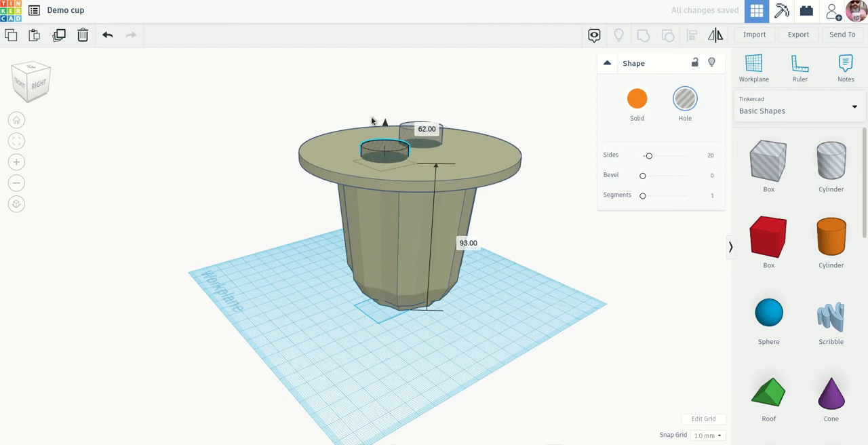
Reduce the second cylindrical hole's height to 13 mm.
right_click_drag(471, 180, 434, 228)
left_click(422, 168)
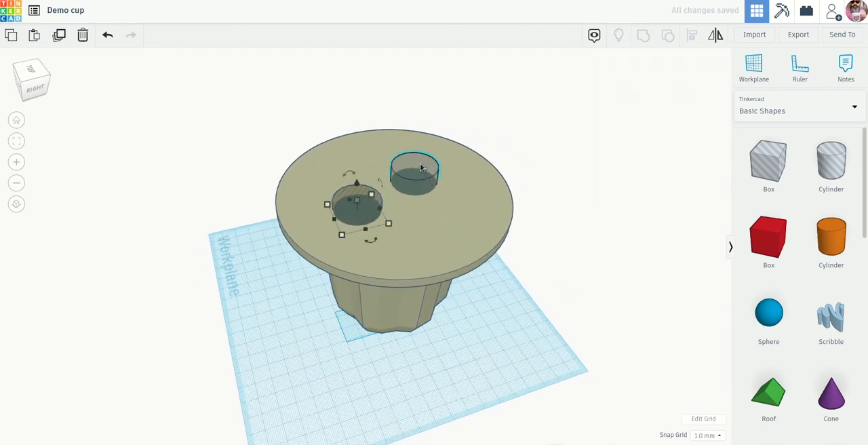
left_click_drag(419, 169, 446, 196)
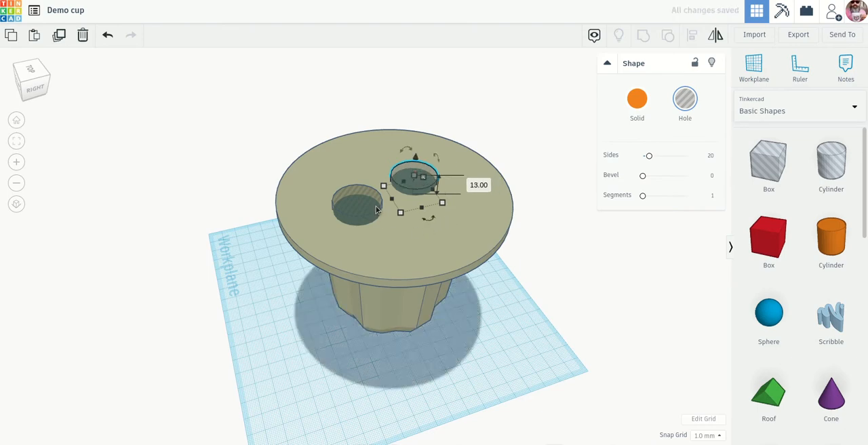
Examine both cylindrical holes from above and from inside the cup to check how they pass through the disc.
right_click_drag(429, 251, 409, 321)
scroll(407, 323, "up", 6)
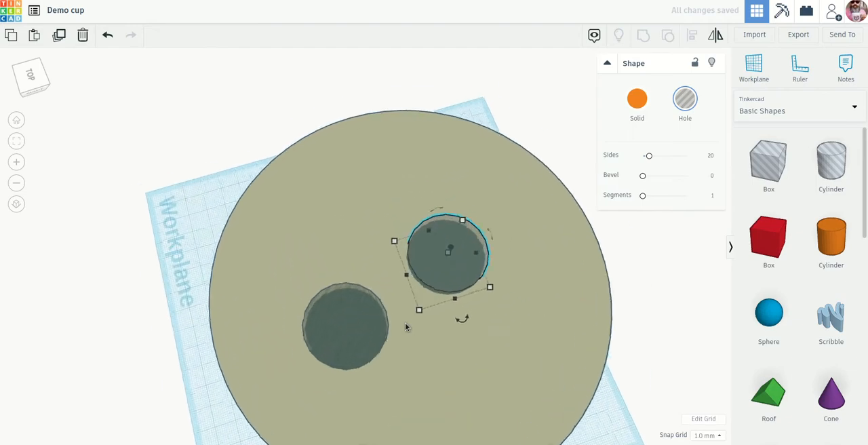
scroll(406, 326, "up", 6)
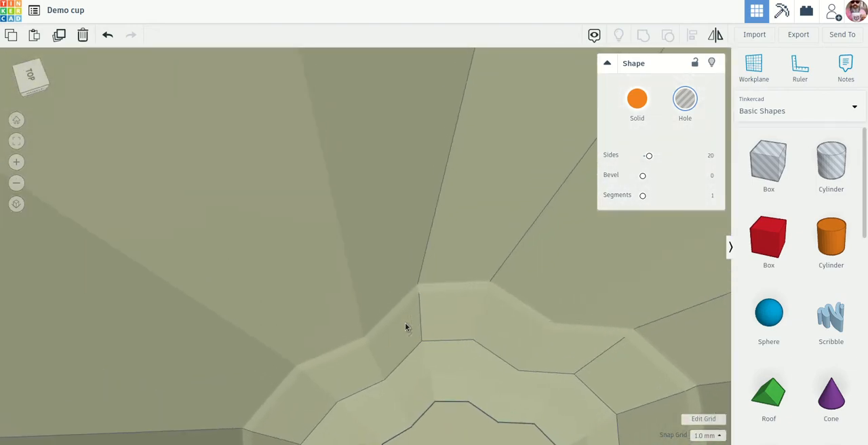
right_click_drag(405, 324, 351, 207)
scroll(351, 207, "down", 5)
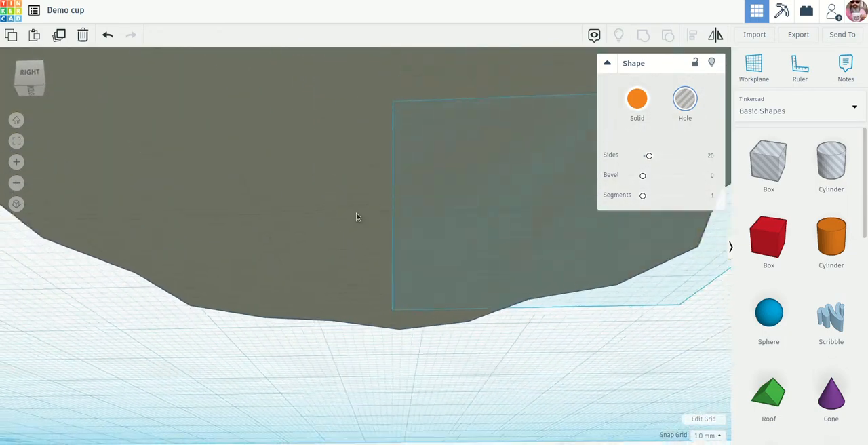
right_click_drag(366, 220, 390, 232)
scroll(390, 232, "up", 8)
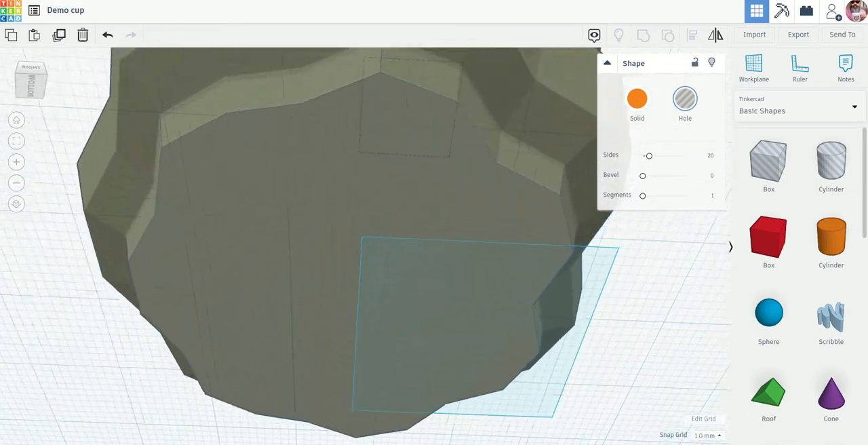
scroll(413, 232, "up", 5)
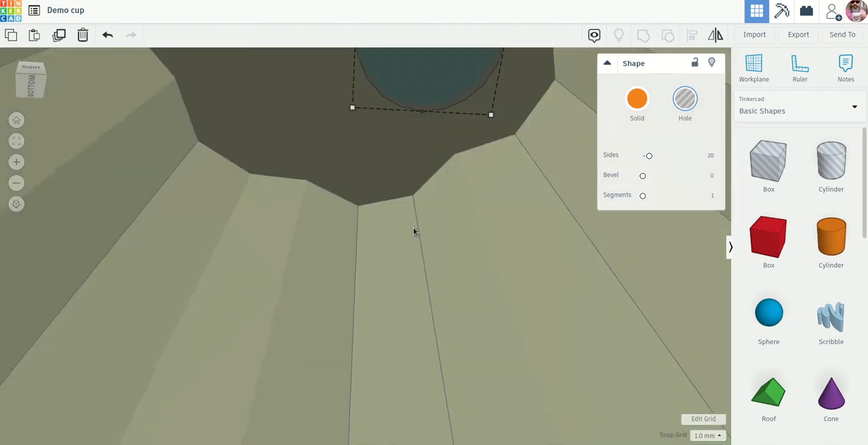
scroll(409, 211, "down", 5)
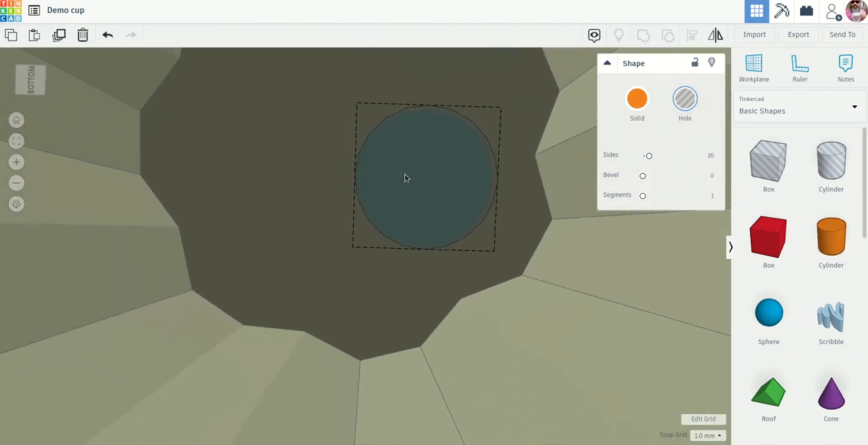
scroll(403, 177, "up", 3)
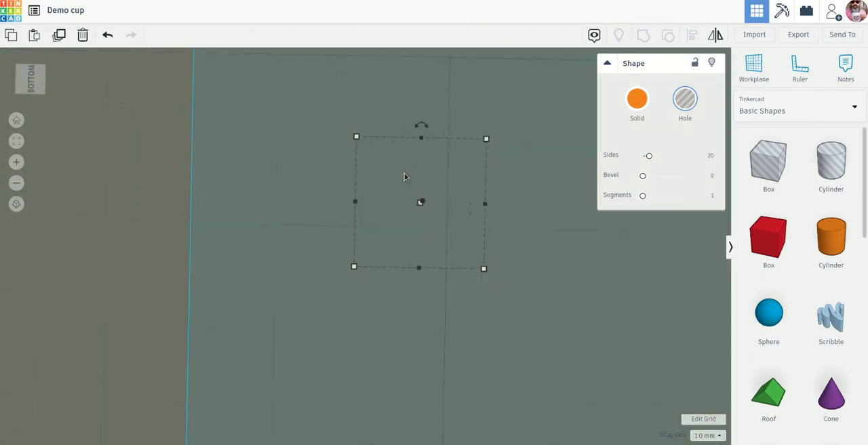
scroll(405, 177, "down", 3)
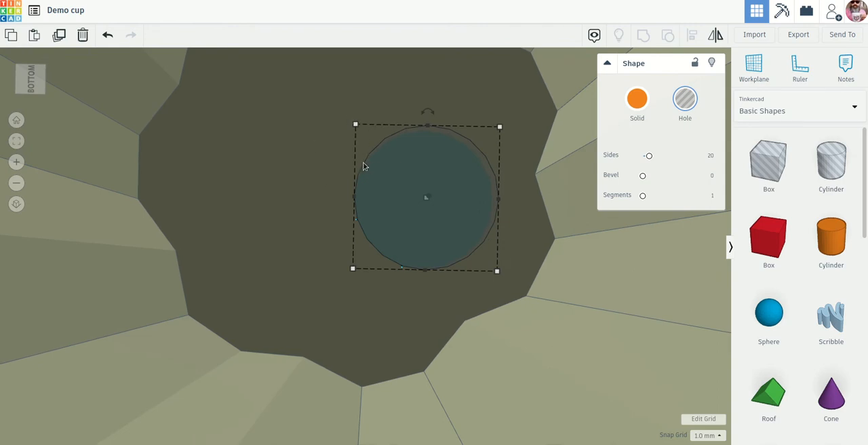
middle_click_drag(368, 163, 328, 224)
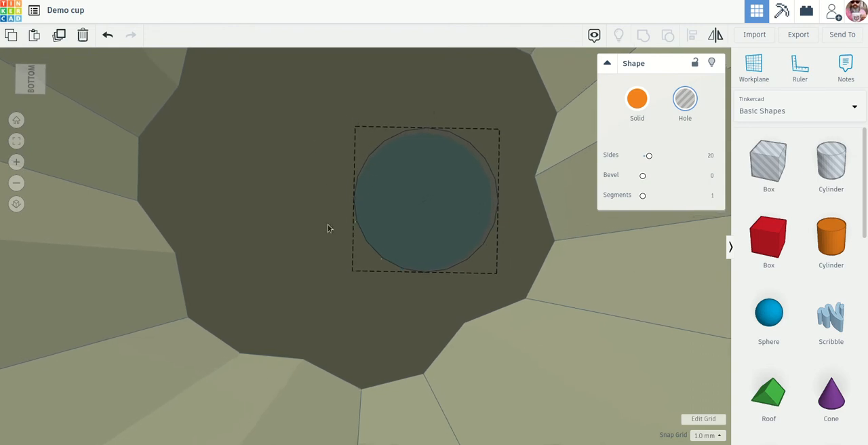
left_click(328, 224)
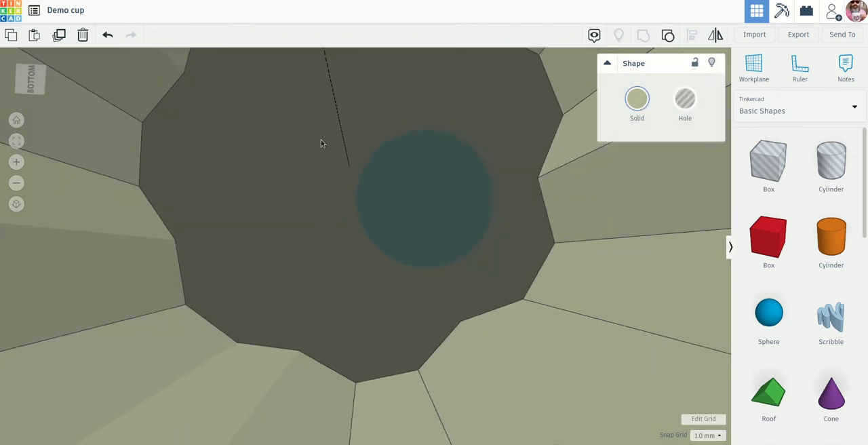
mouse_move(321, 139)
right_mouse_down()
mouse_move(314, 168)
mouse_move(312, 134)
right_mouse_up()
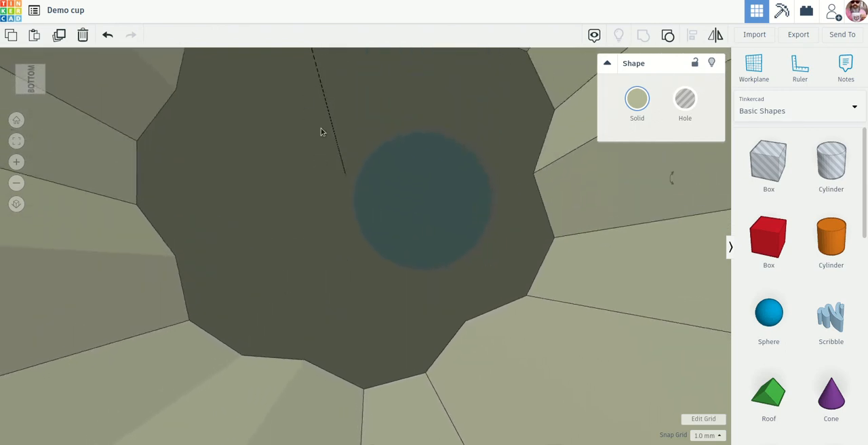
left_click(419, 177)
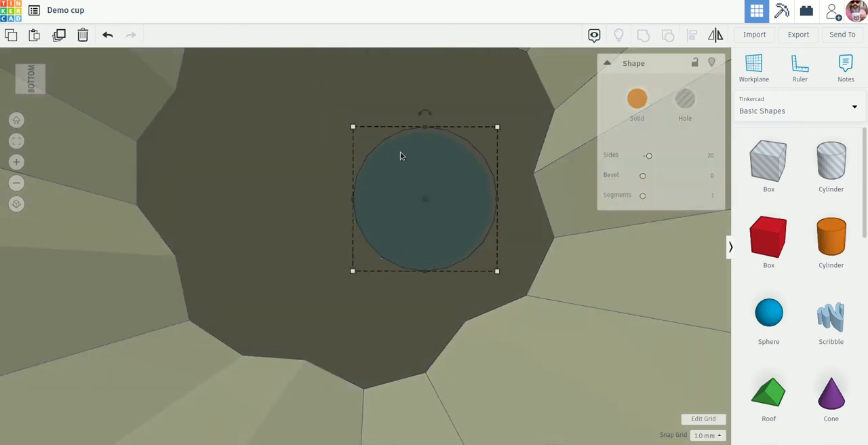
left_click(315, 90)
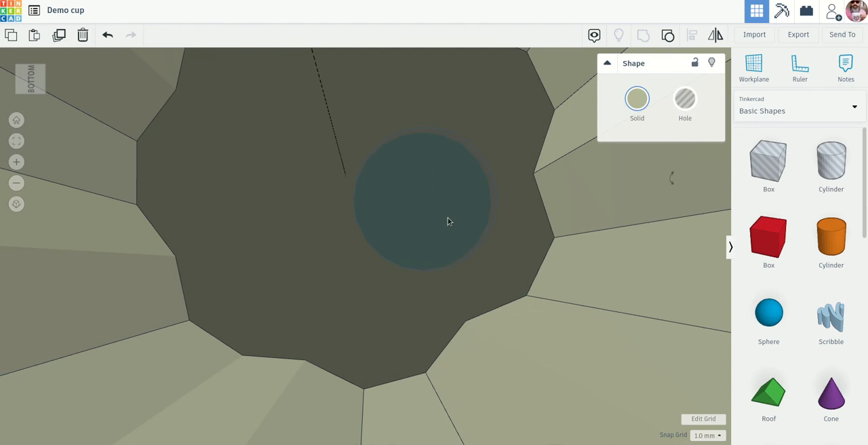
scroll(447, 219, "up", 5)
scroll(448, 219, "up", 3)
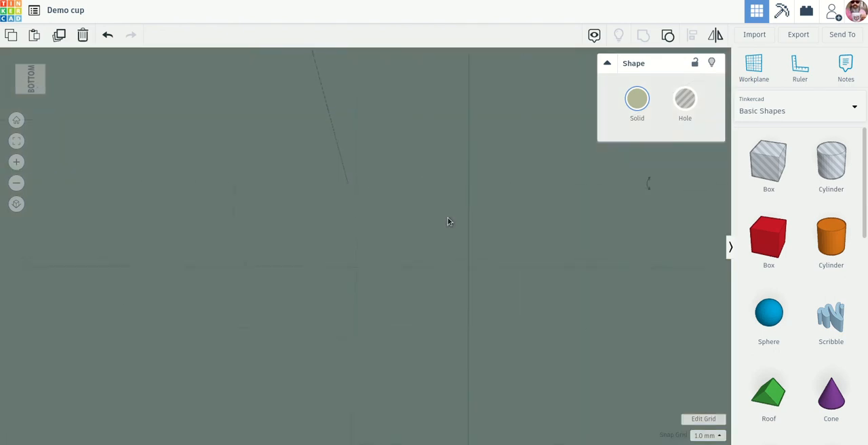
right_click_drag(448, 219, 436, 343)
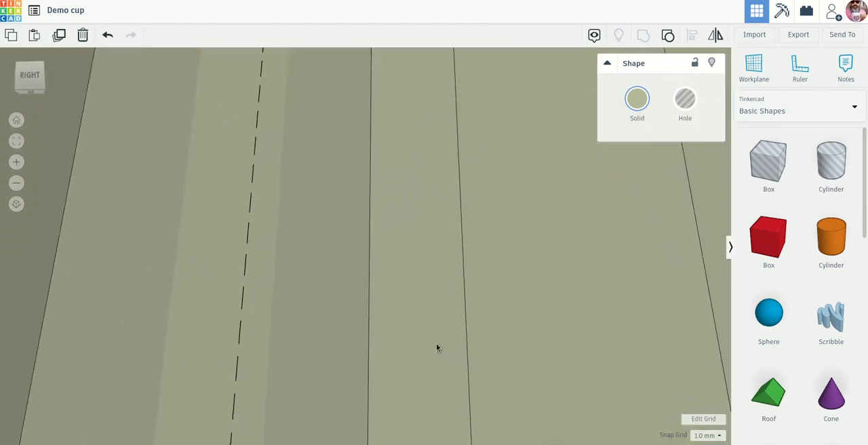
scroll(436, 343, "down", 5)
scroll(435, 341, "down", 6)
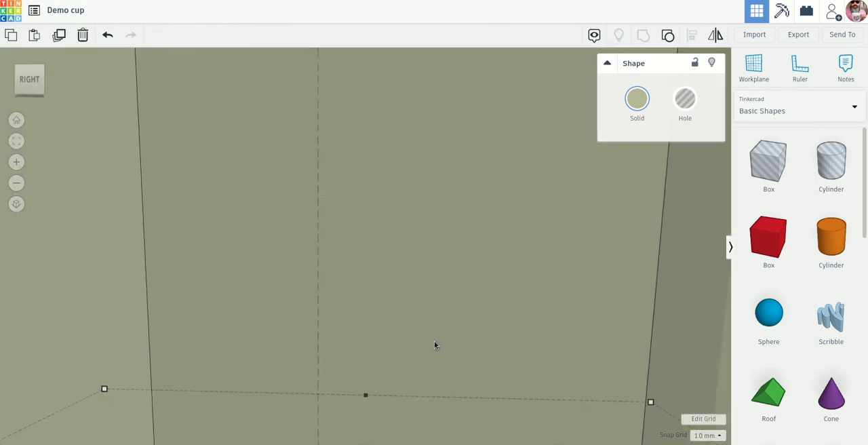
scroll(435, 342, "down", 4)
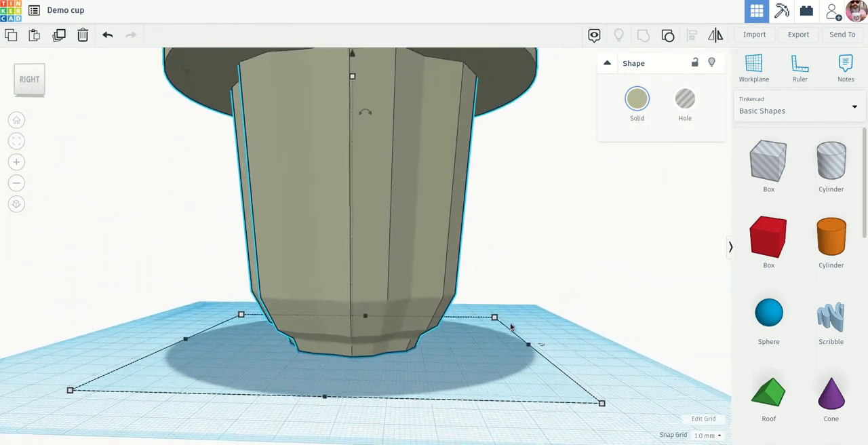
right_click_drag(435, 342, 428, 410)
Shift the first hole toward the disc's centre and extend the second hole 6 mm deeper, with its base 81 mm above the workplane.
left_click(284, 117)
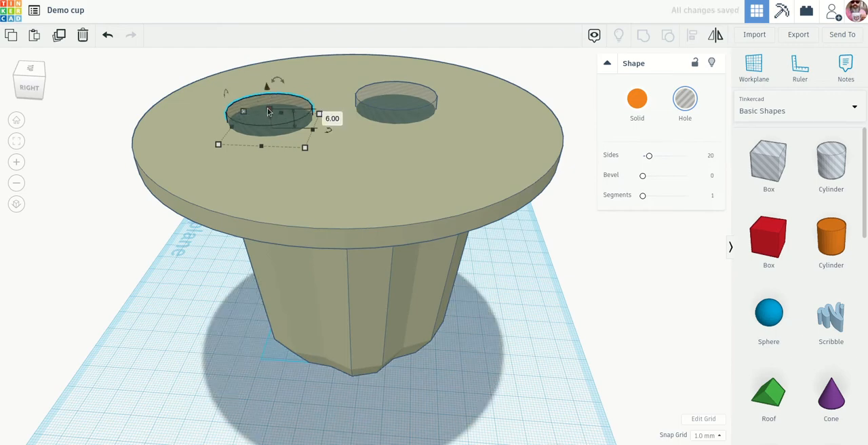
left_click_drag(268, 109, 280, 87)
left_click(410, 107)
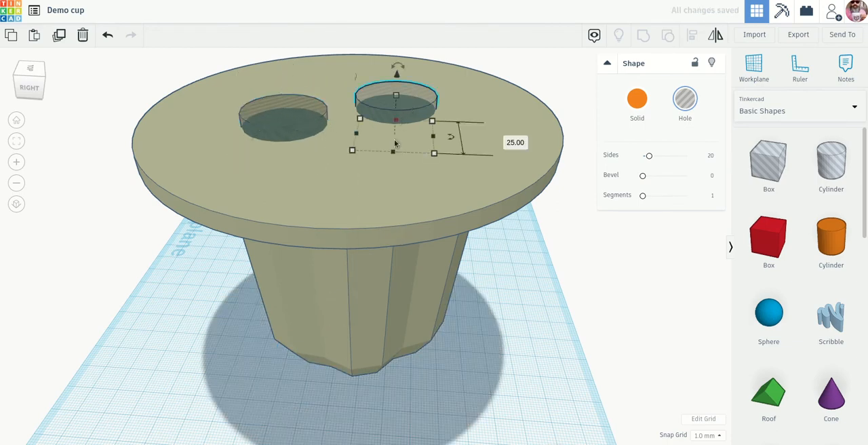
left_click_drag(397, 99, 403, 71)
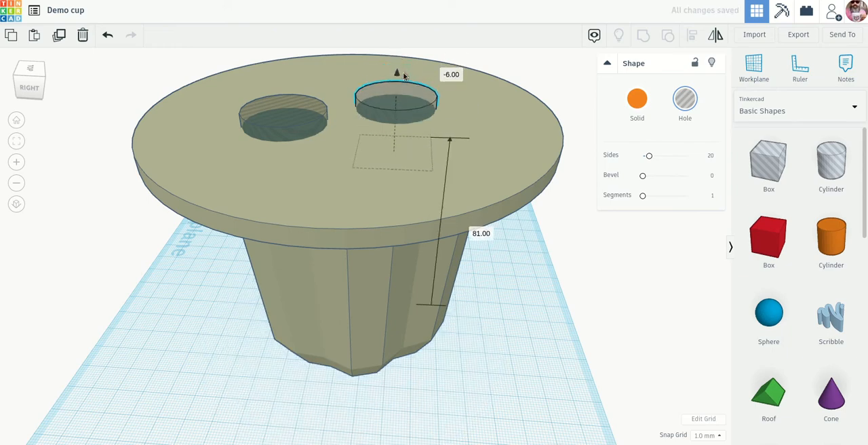
Nudge both cylindrical holes sideways within the cup's inner outline, moving the second one 1 mm.
right_click_drag(403, 71, 467, 221)
right_click_drag(442, 375, 453, 16)
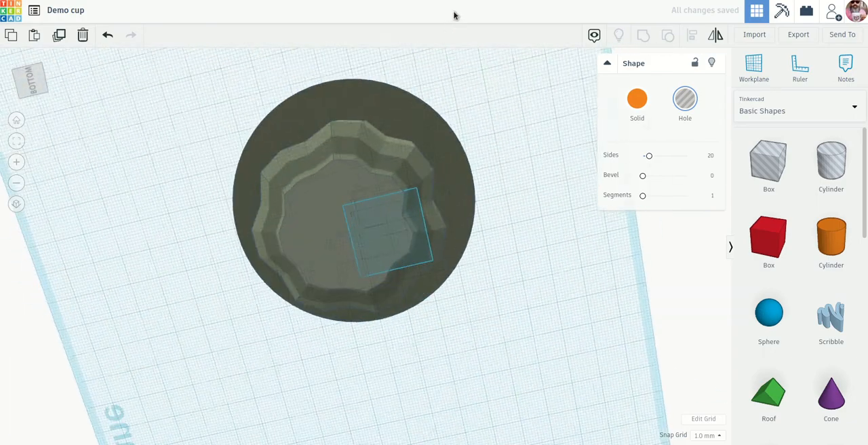
scroll(373, 203, "up", 2)
scroll(373, 201, "up", 5)
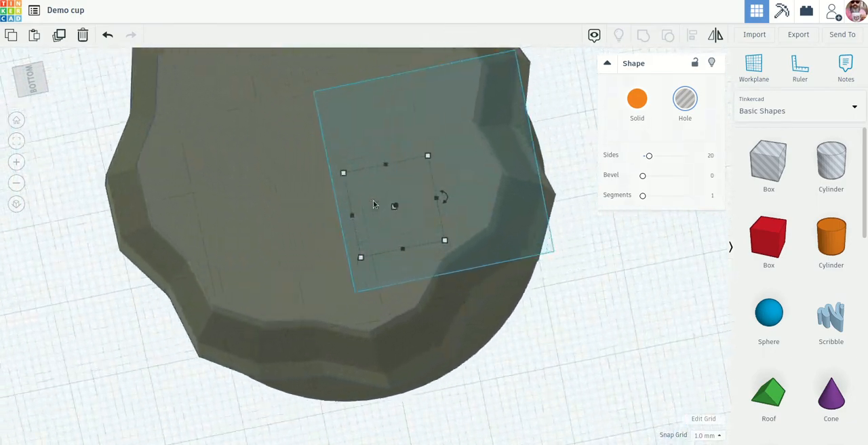
scroll(372, 202, "up", 5)
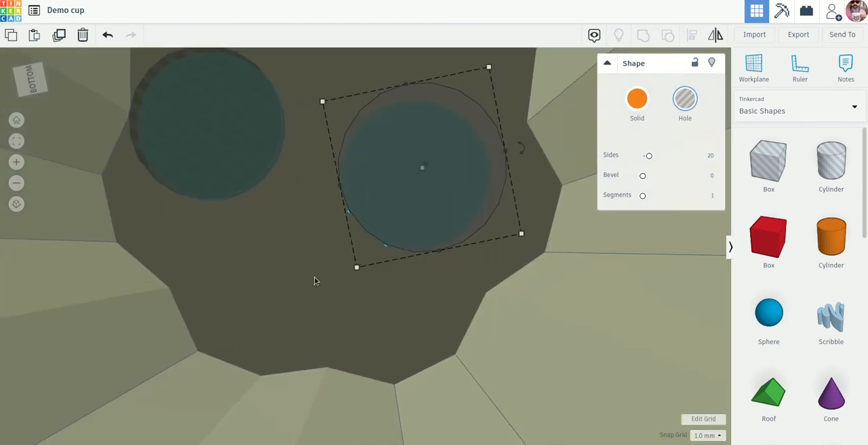
right_click_drag(314, 277, 313, 255)
left_click(202, 132)
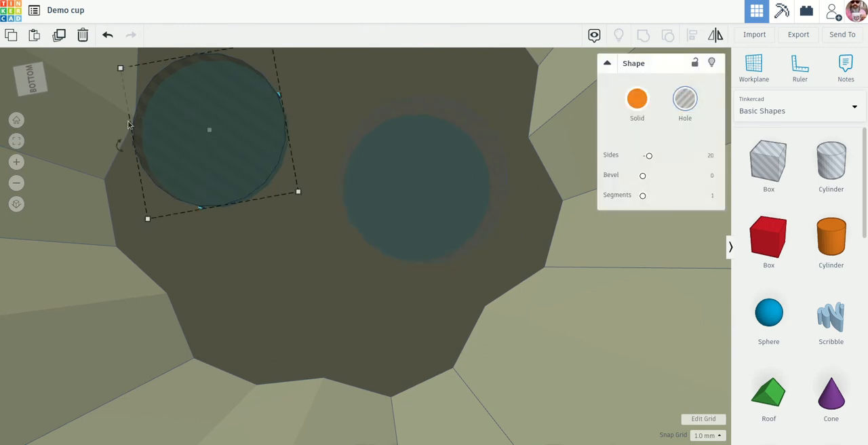
left_click_drag(192, 129, 215, 143)
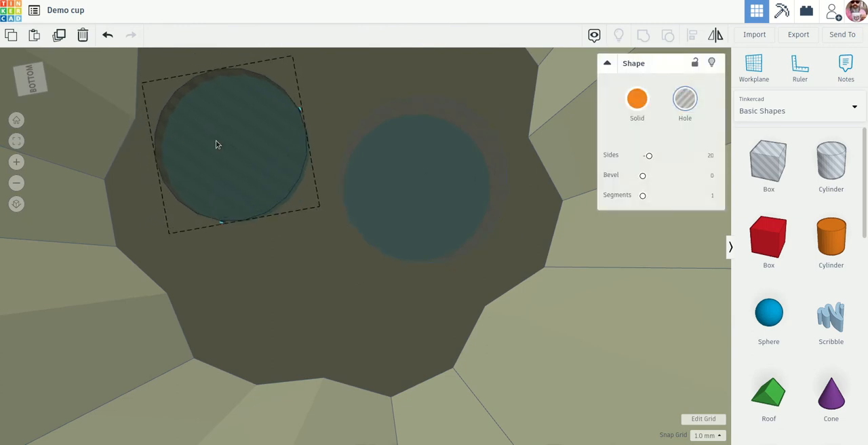
left_click_drag(435, 204, 438, 213)
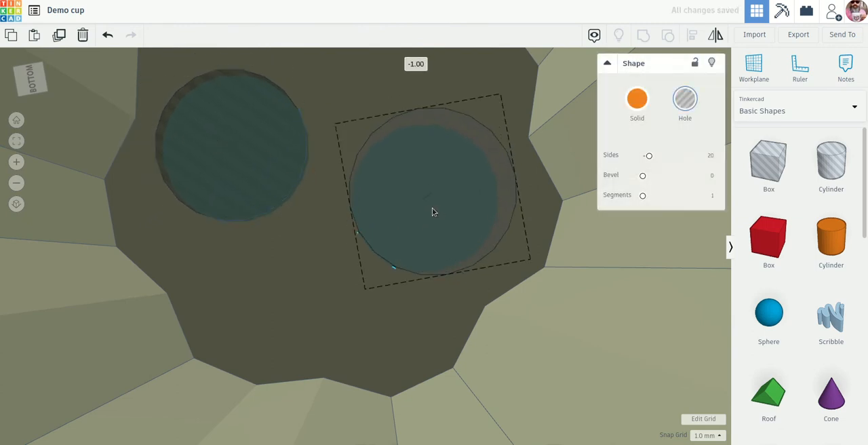
Examine both cylindrical holes from inside the cup and from above to check their placement within the inner outline.
scroll(507, 242, "up", 1)
scroll(507, 241, "down", 2)
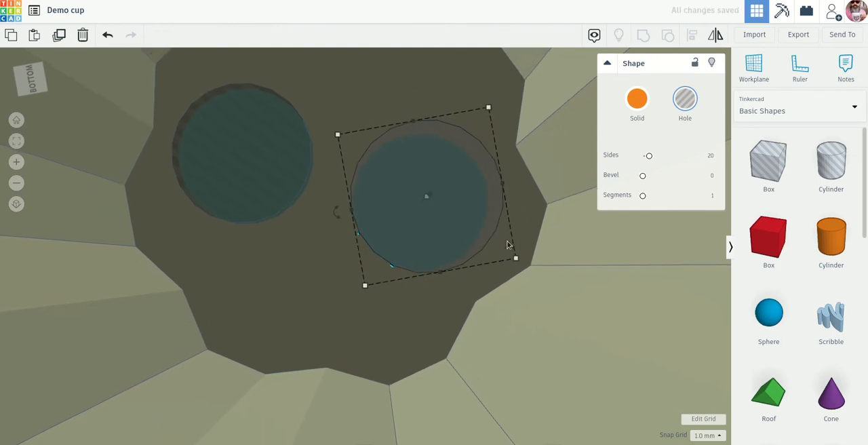
scroll(509, 243, "up", 1)
scroll(507, 240, "down", 1)
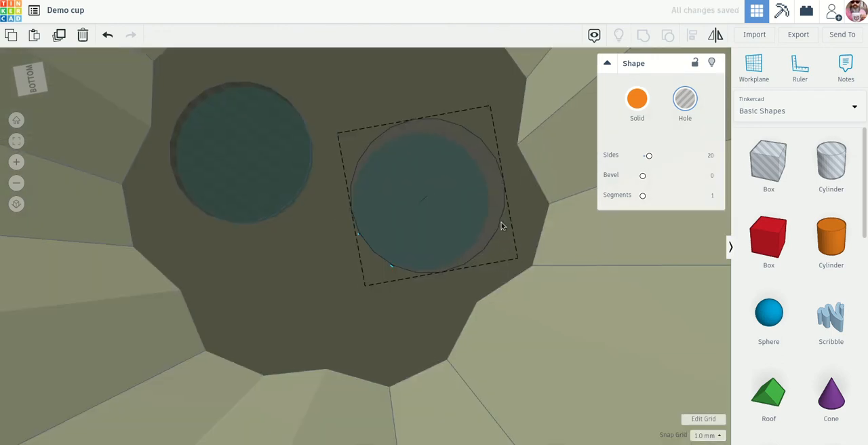
right_click_drag(502, 222, 470, 147)
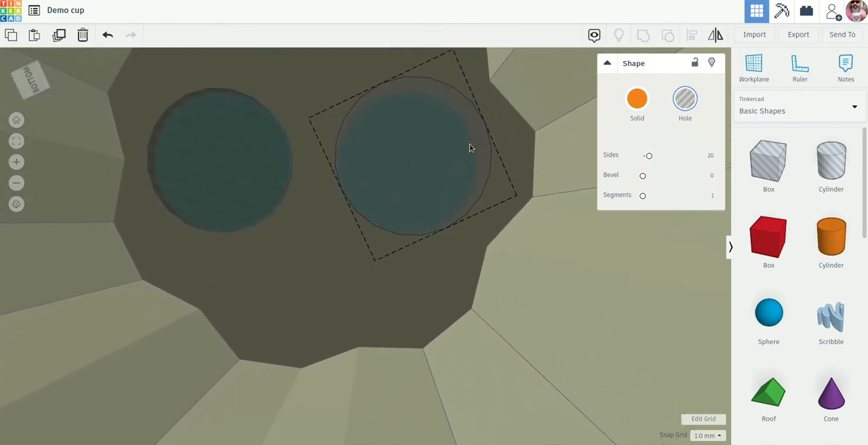
left_click(453, 268)
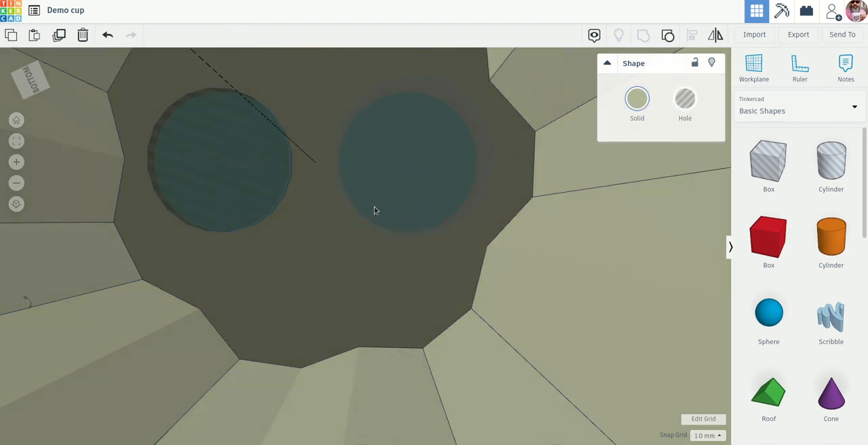
right_click_drag(426, 237, 447, 280)
scroll(435, 294, "down", 5)
scroll(438, 336, "down", 5)
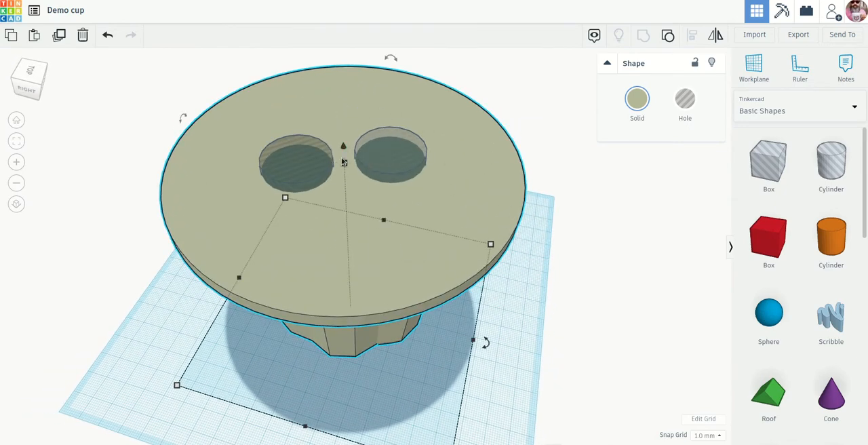
Group the cup with both cylindrical holes to cut the two openings through the disc.
left_click(513, 282)
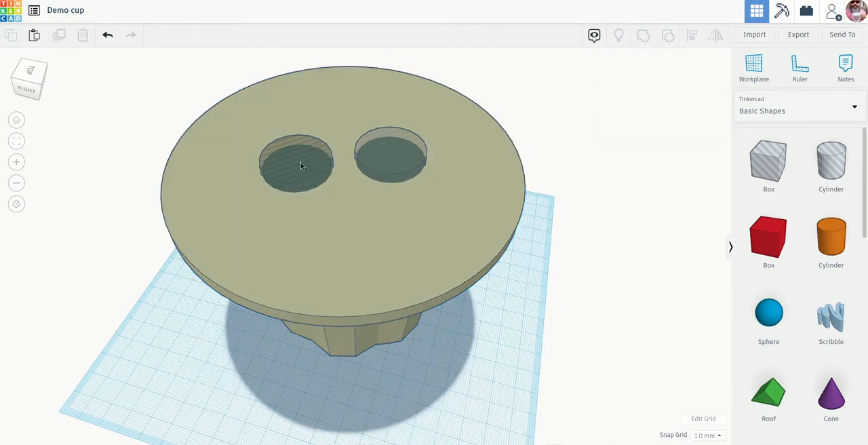
left_click_drag(586, 380, 117, 55)
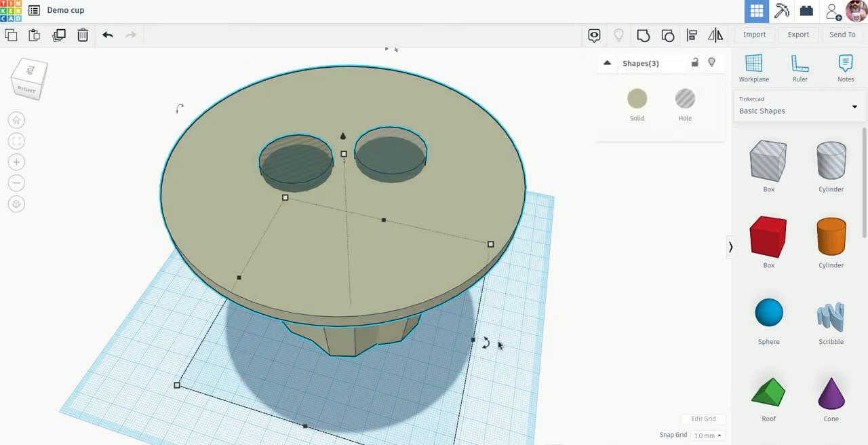
left_click(640, 39)
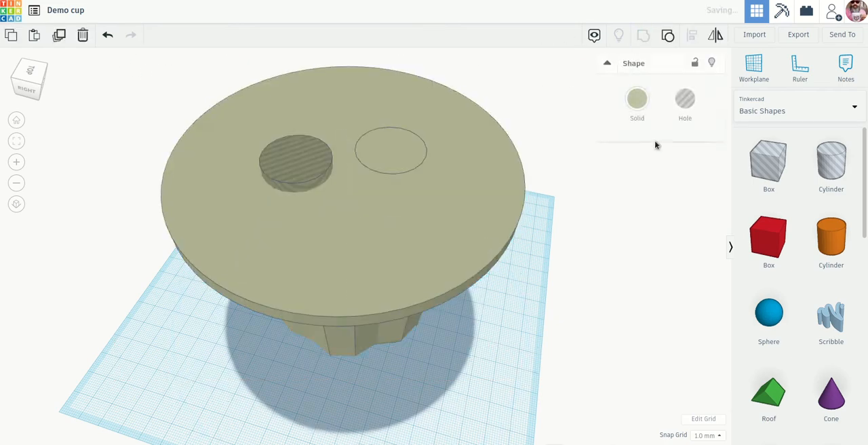
Check the two cut openings, then flip the grouped cup upside down so the disc rests on the workplane.
right_click_drag(587, 162, 618, 187)
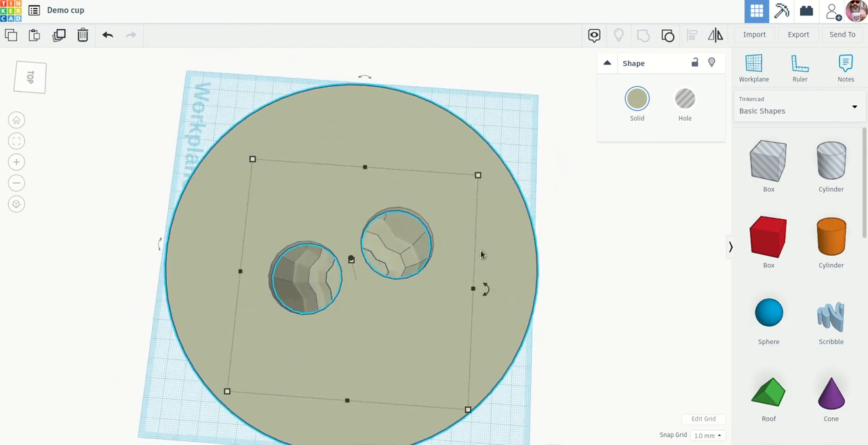
right_click_drag(480, 250, 515, 216)
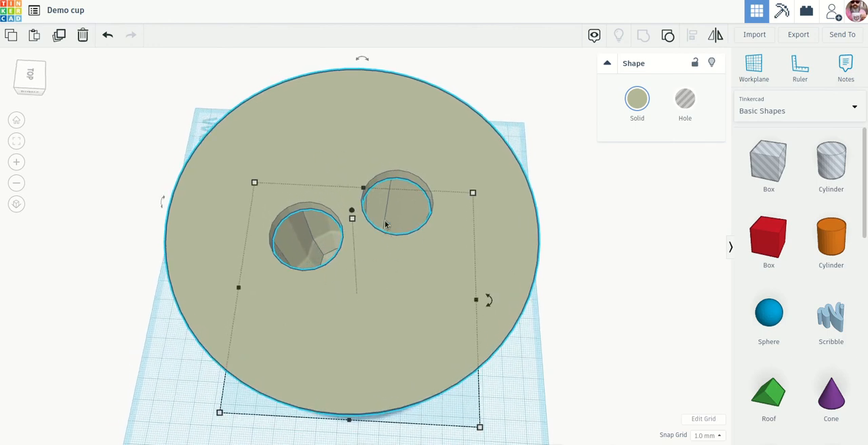
mouse_move(352, 219)
right_click_drag(427, 244, 366, 183)
scroll(366, 183, "down", 3)
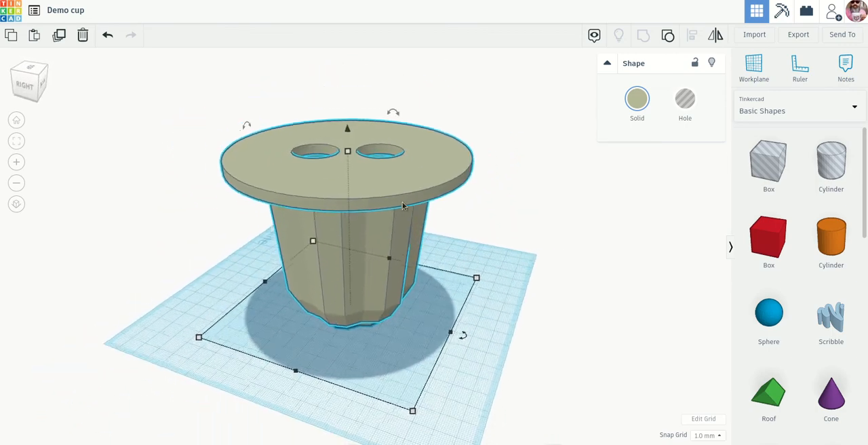
right_click_drag(520, 185, 380, 176)
mouse_move(310, 110)
left_click_drag(310, 110, 323, 302)
left_click(516, 336)
Examine the flipped cup from its sides, from above and from below, including the openings in its disc.
right_click_drag(526, 336, 426, 319)
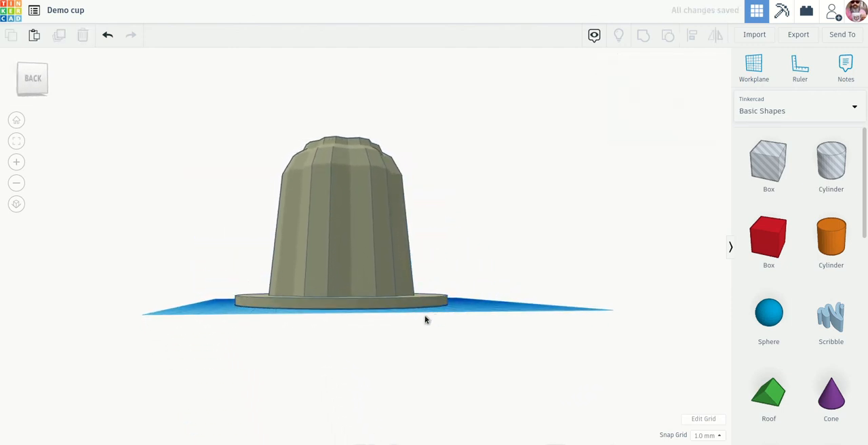
right_click_drag(345, 310, 384, 354)
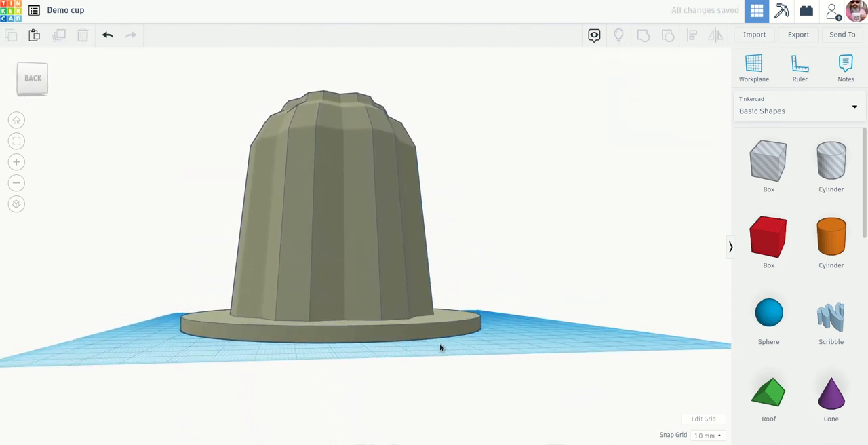
right_click_drag(439, 347, 481, 370)
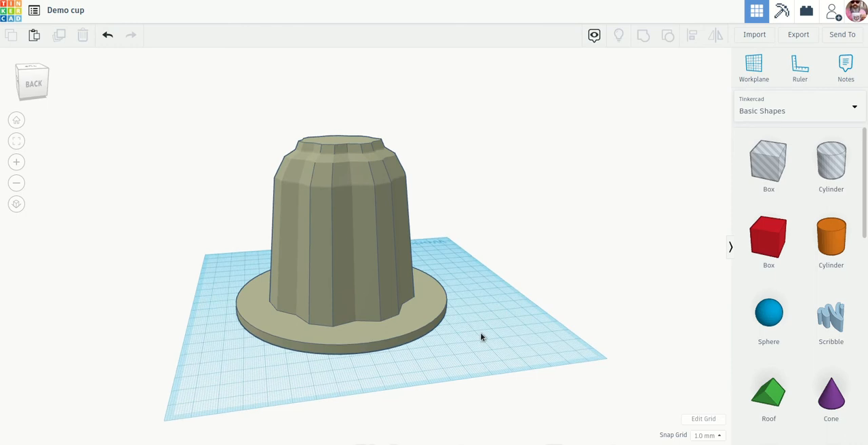
right_click_drag(480, 336, 389, 207)
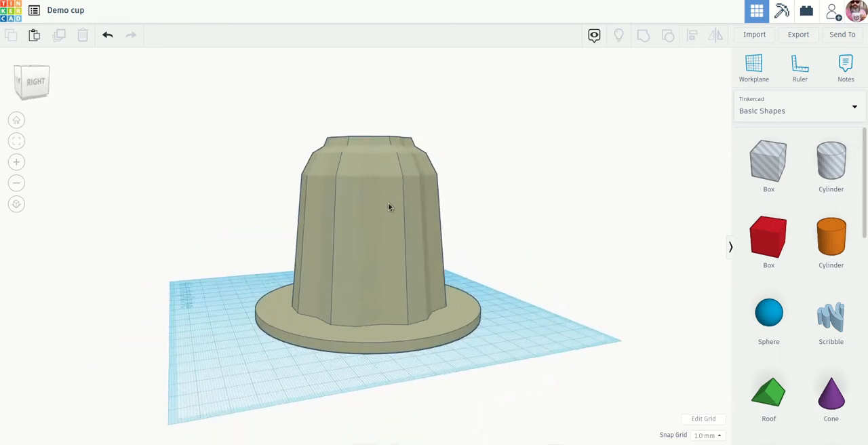
left_click(388, 207)
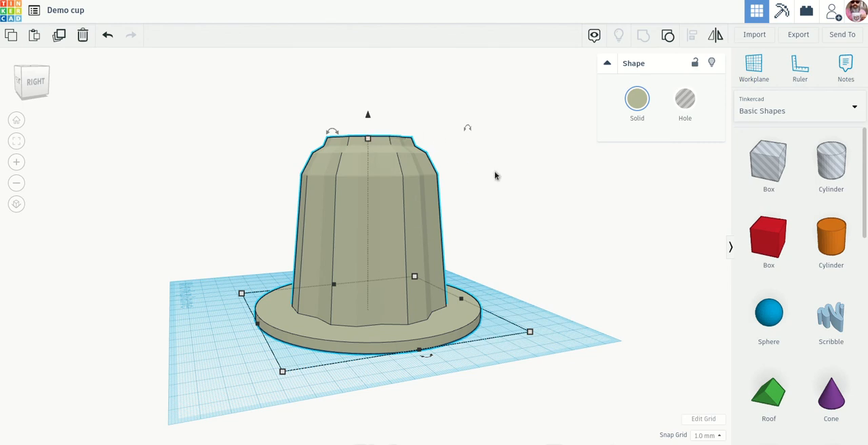
scroll(495, 176, "down", 4)
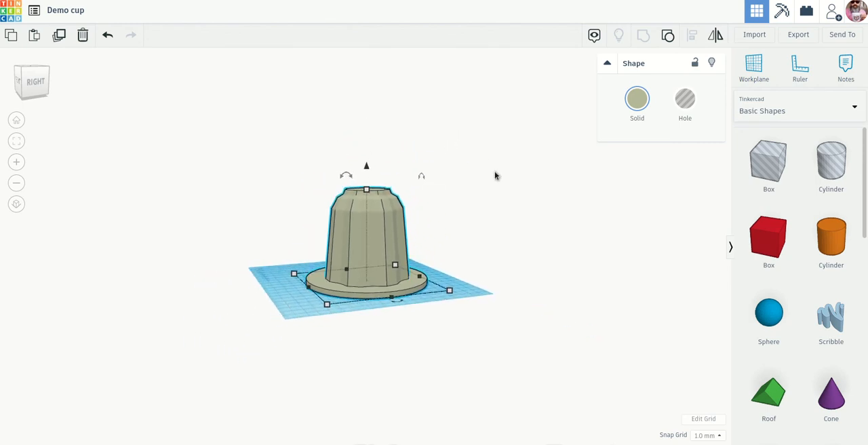
scroll(495, 176, "up", 2)
scroll(496, 175, "up", 2)
right_click_drag(496, 175, 513, 208)
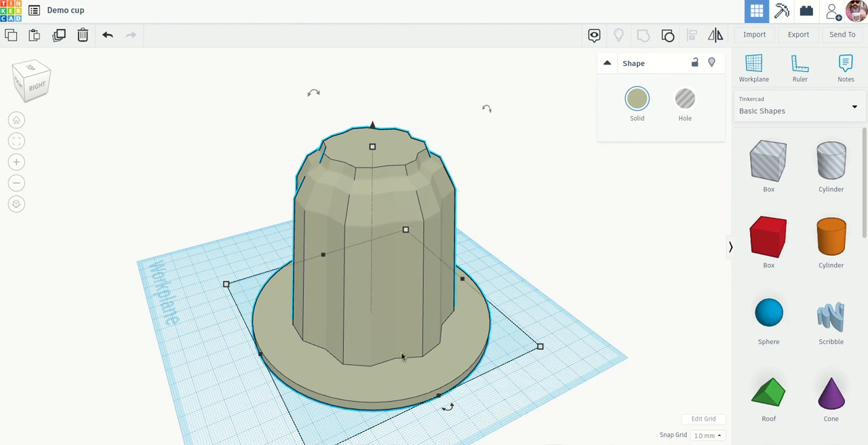
left_click(509, 315)
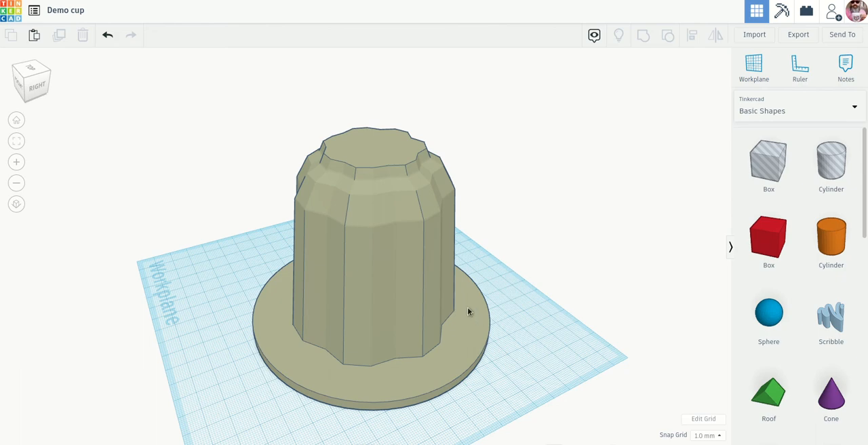
right_click_drag(486, 413, 474, 249)
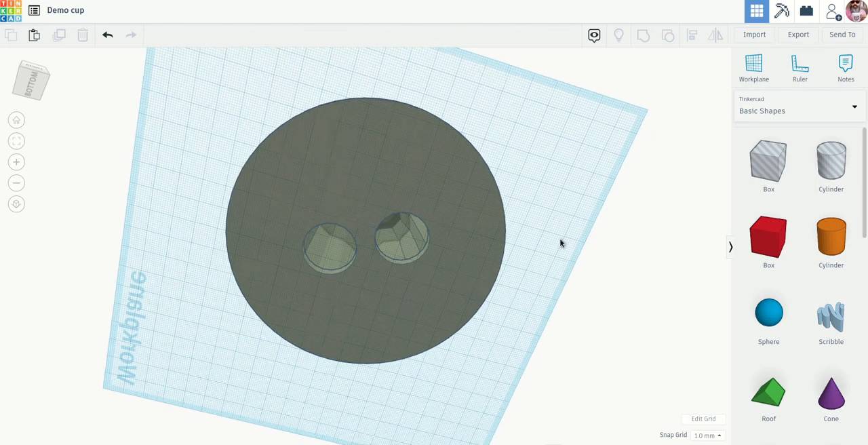
right_click_drag(562, 242, 378, 377)
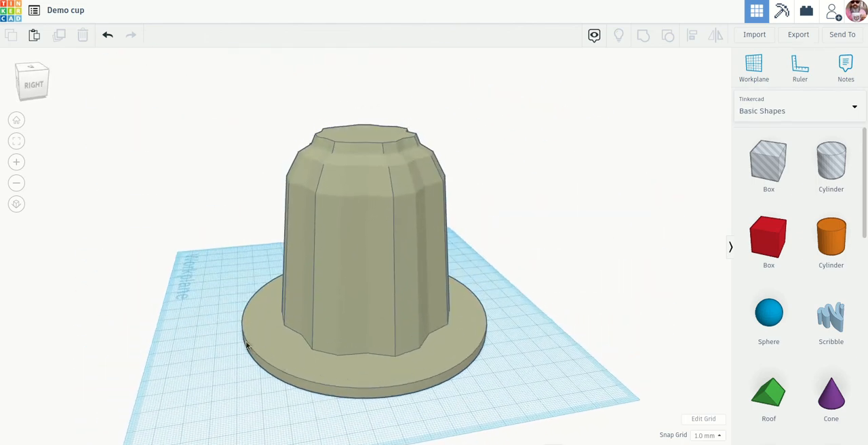